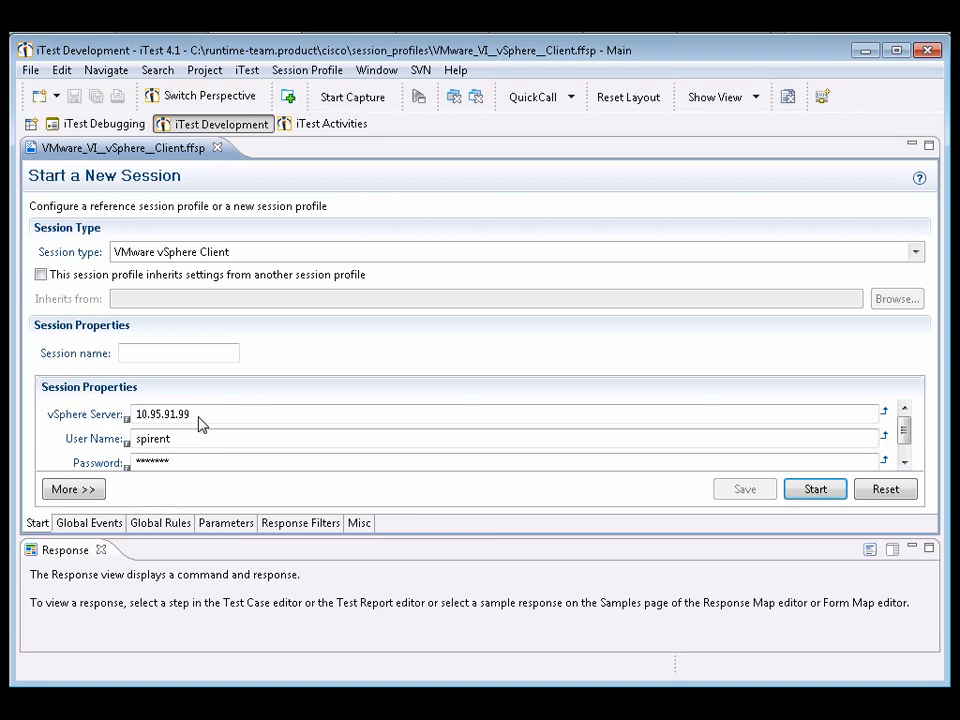
Review the server and login fields, start the VMware vSphere Client session to 10.95.91.99, and bring its session window into full view
drag(199, 420, 128, 414)
drag(176, 438, 134, 438)
click(184, 458)
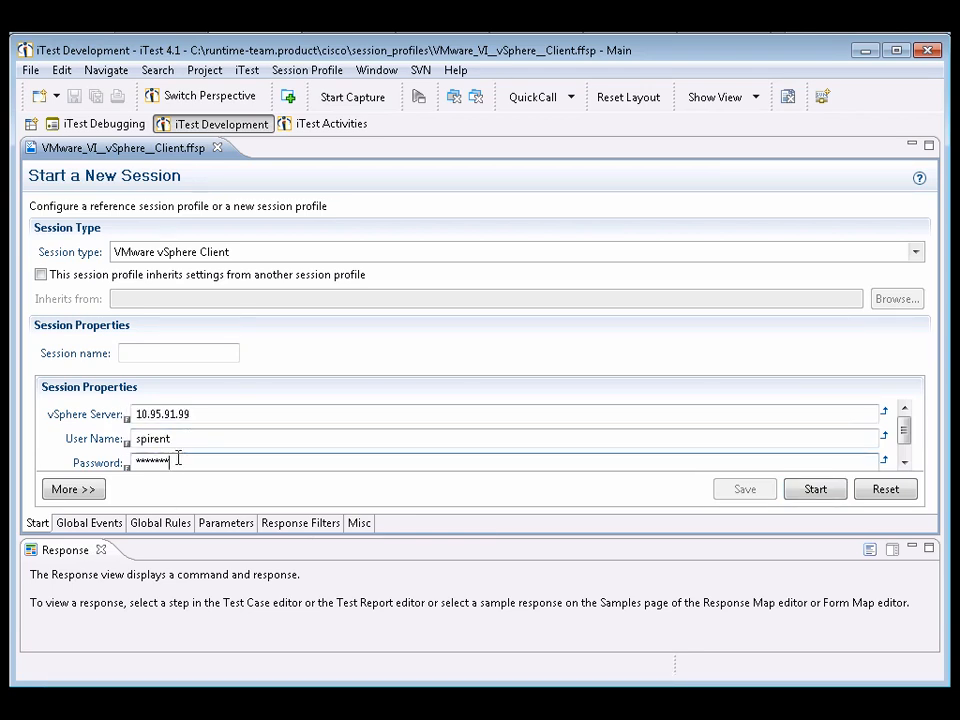
drag(184, 460, 129, 460)
click(814, 438)
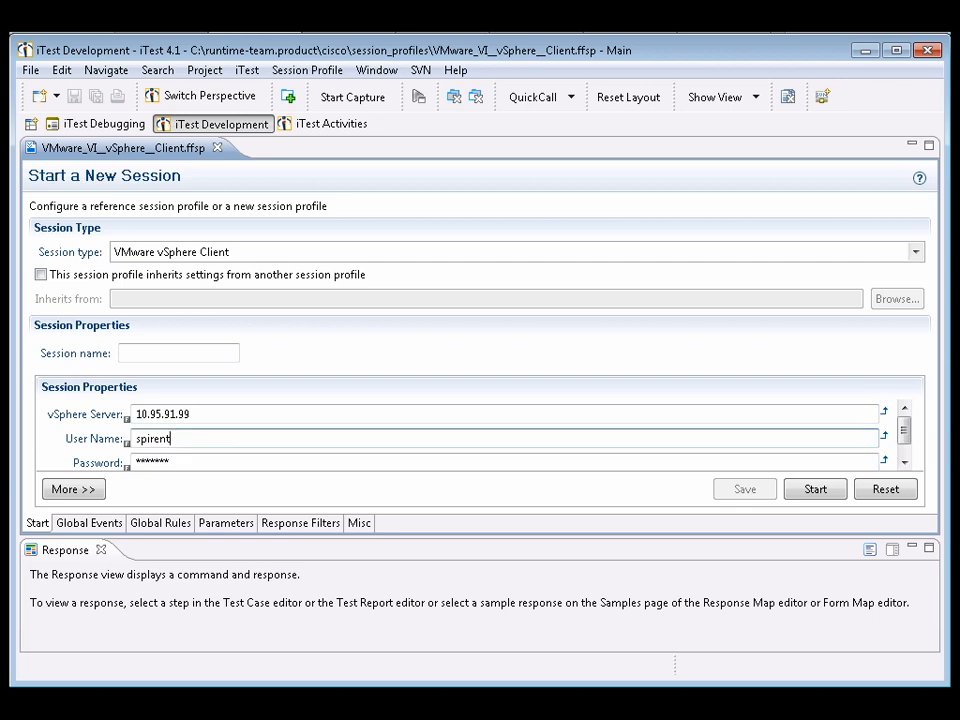
click(816, 490)
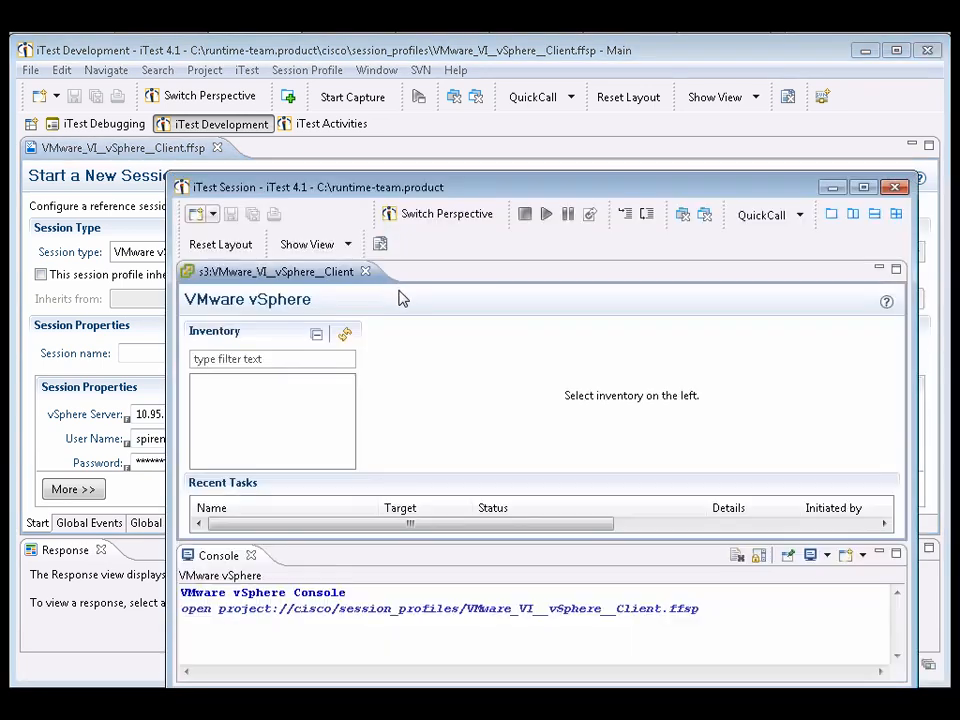
drag(172, 178, 22, 46)
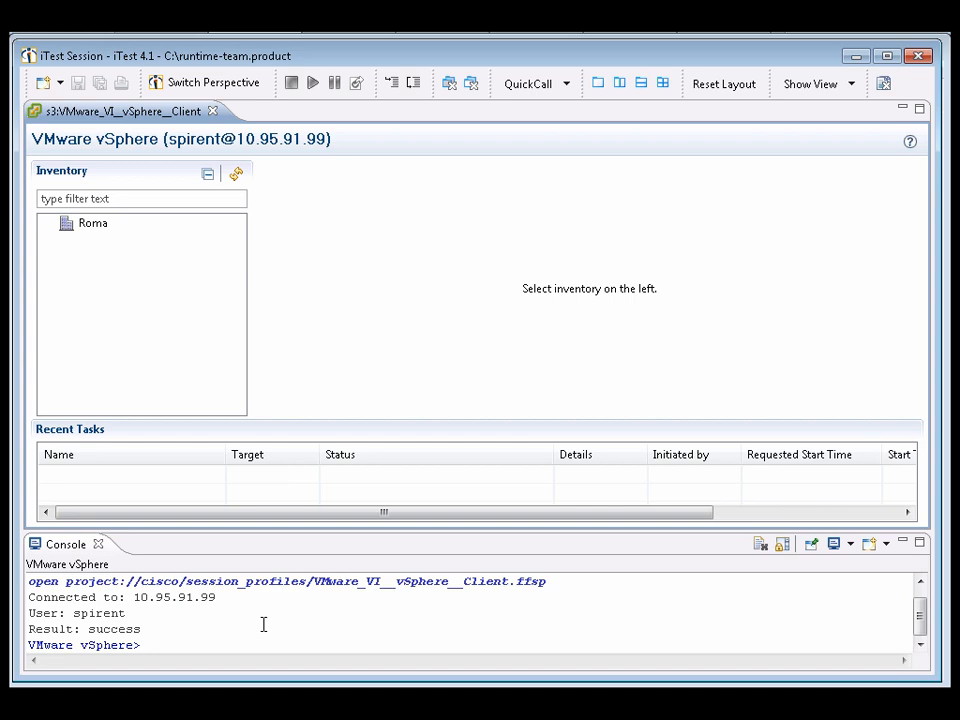
Expand the Roma datacenter and its host 10.95.91.121 in the inventory to list the virtual machines
click(50, 226)
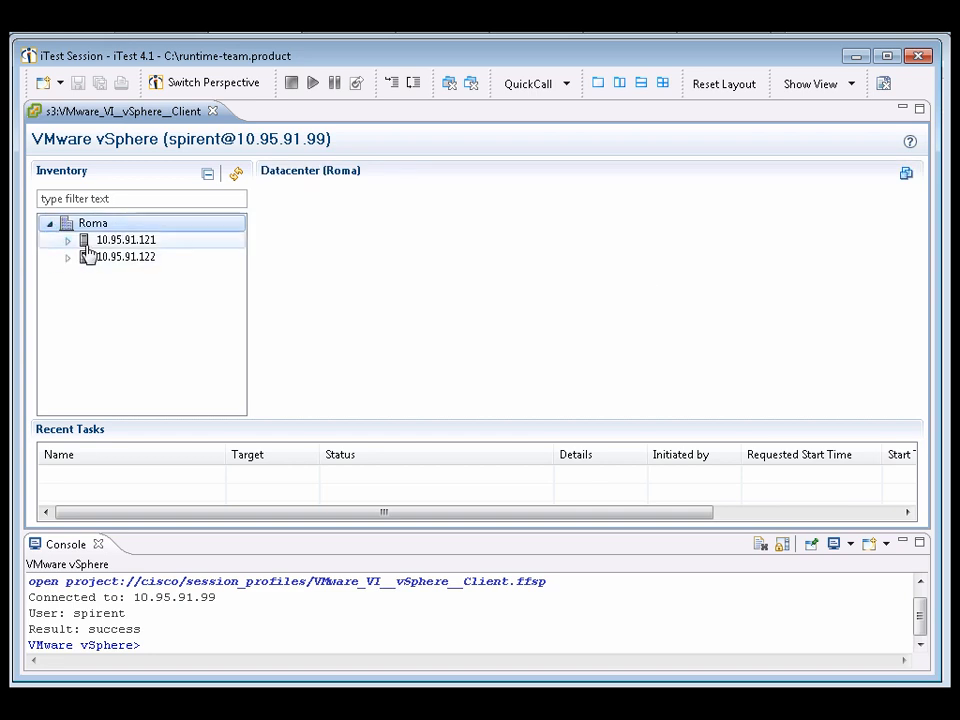
click(69, 242)
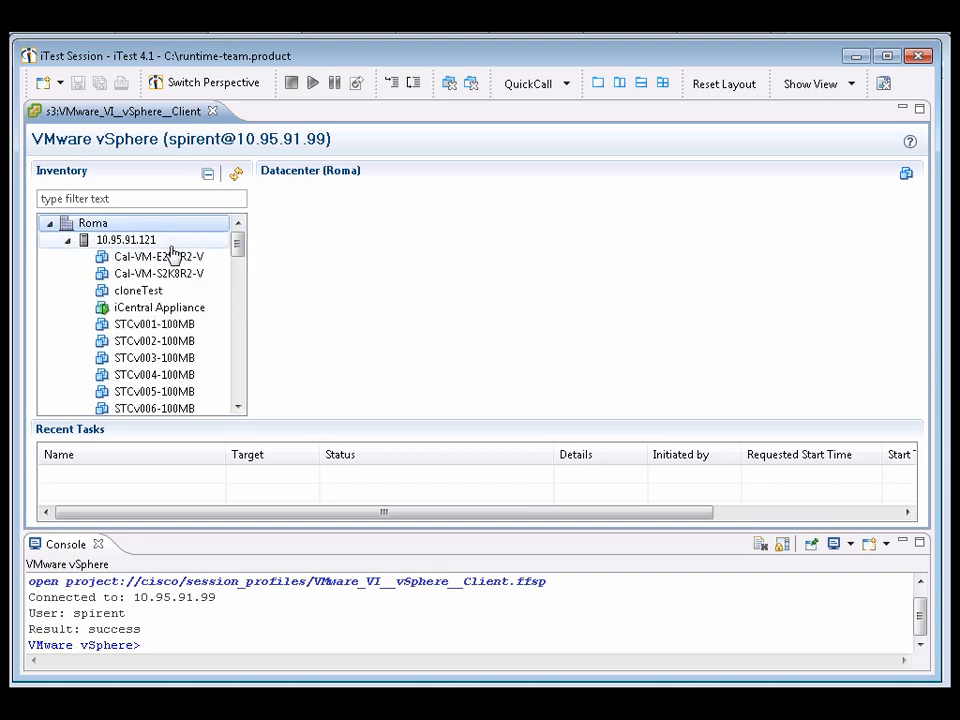
mouse_move(238, 246)
mouse_down()
mouse_move(240, 277)
mouse_move(238, 249)
mouse_up()
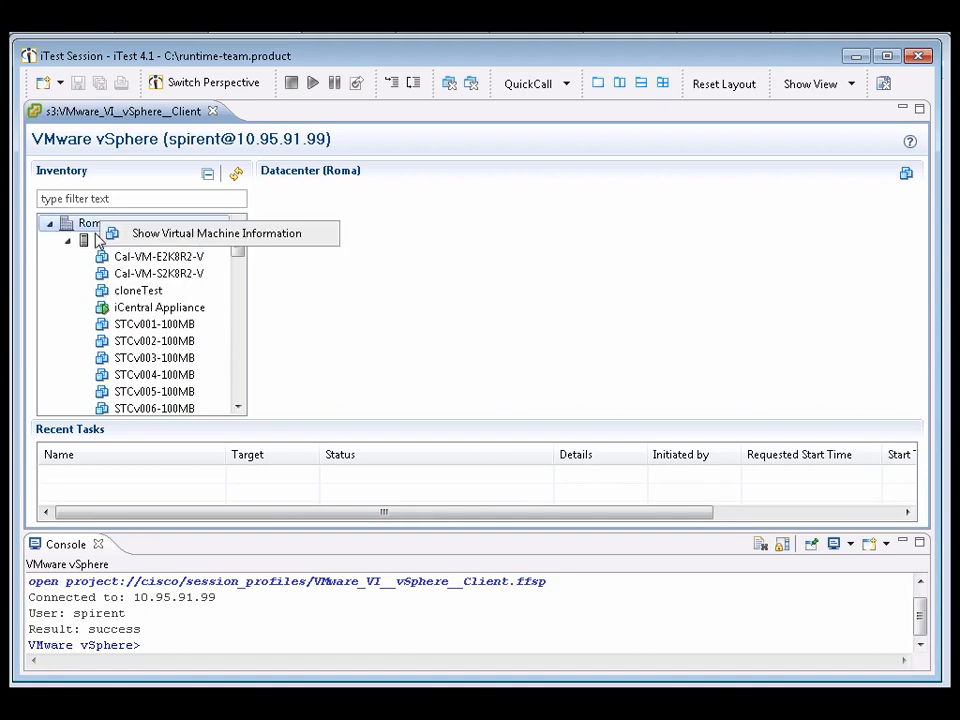
Select host 10.95.91.121 and show the event info for its most recent Unregister virtual machine task
click(112, 243)
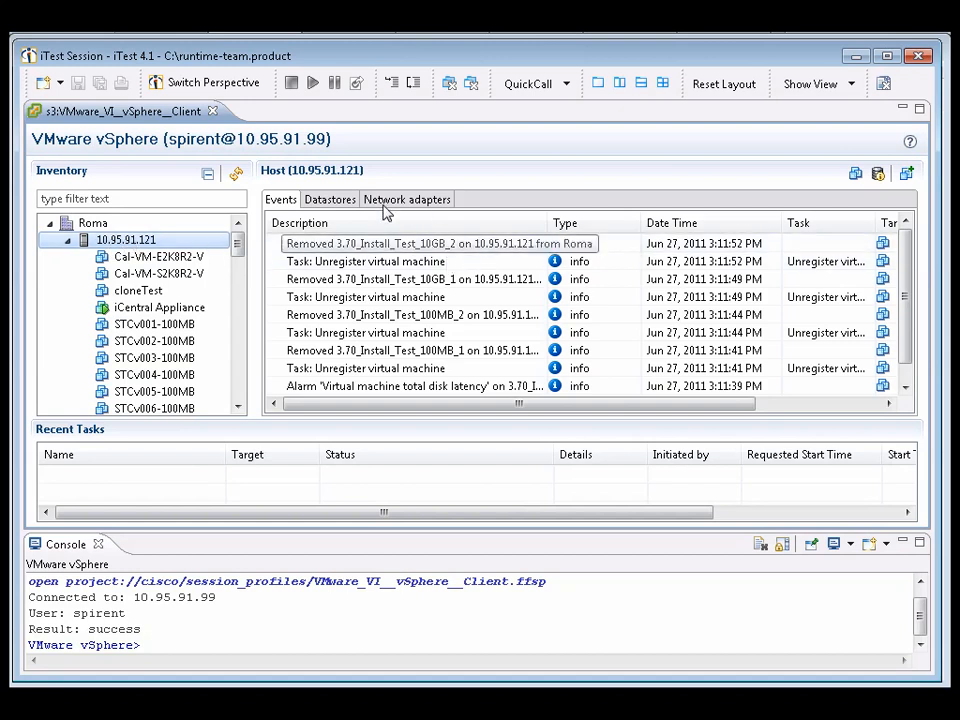
right_click(370, 270)
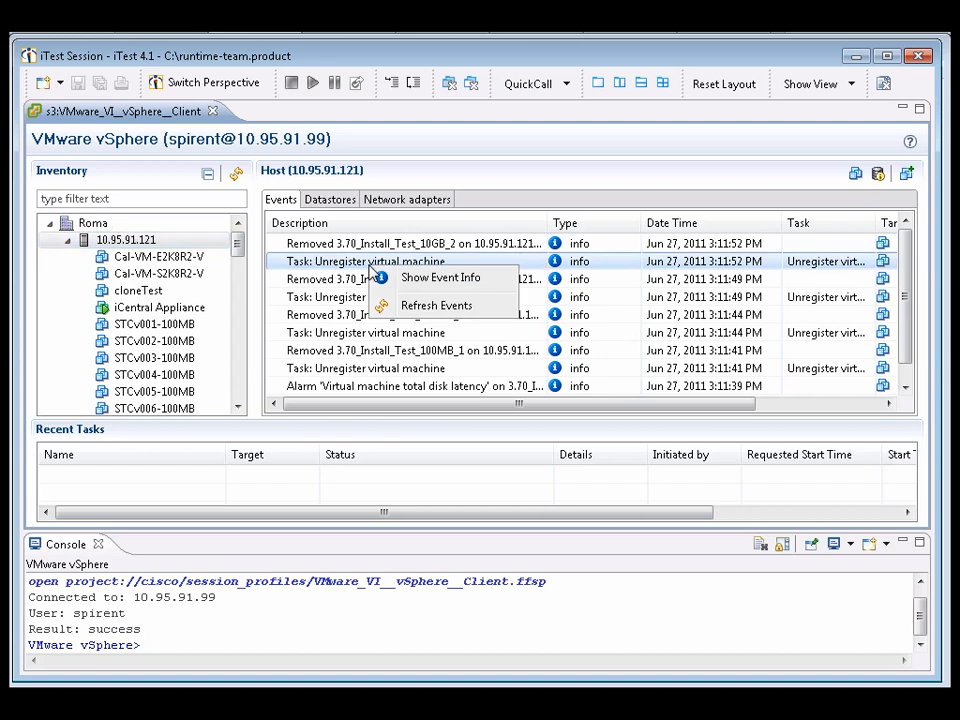
click(424, 279)
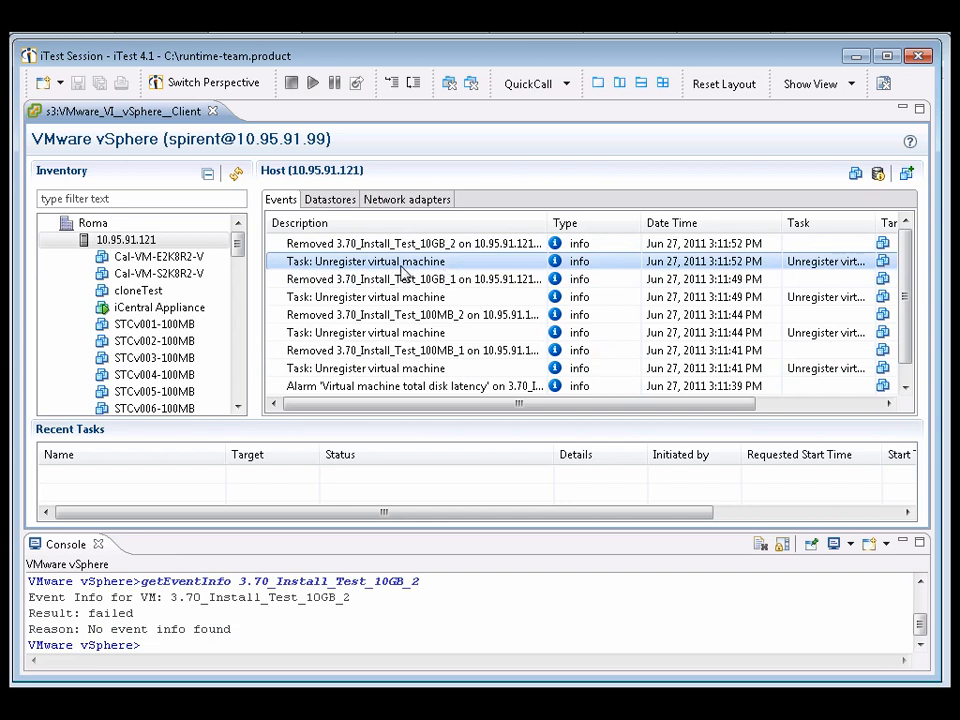
View the host's datastores, check the actions available for Roma-iSCSI-8GB-2, and view the host's network adapters
click(325, 201)
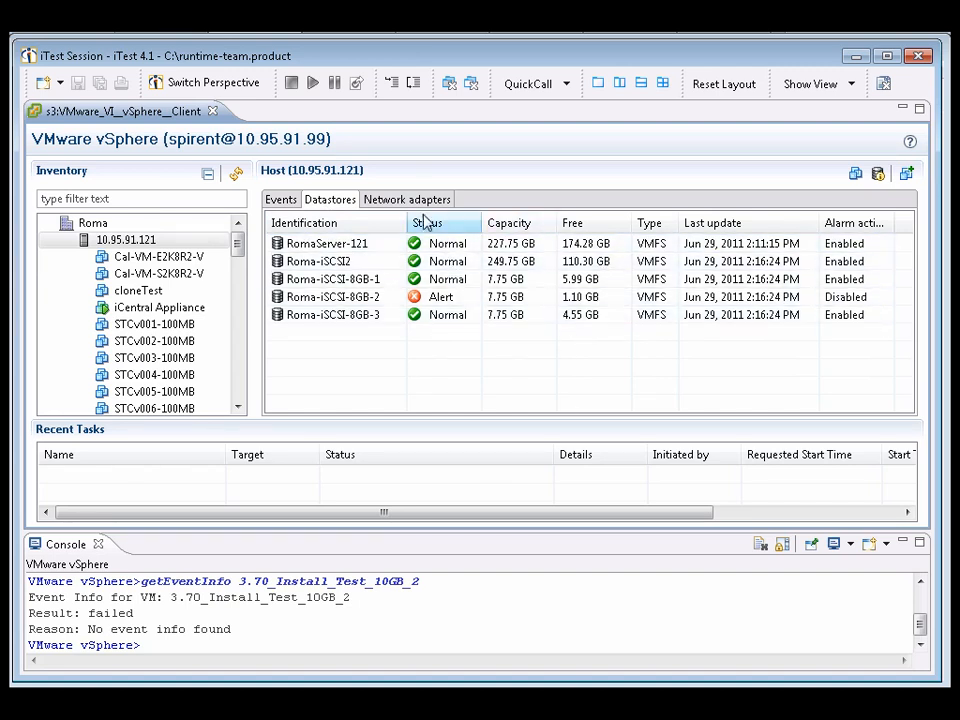
right_click(387, 299)
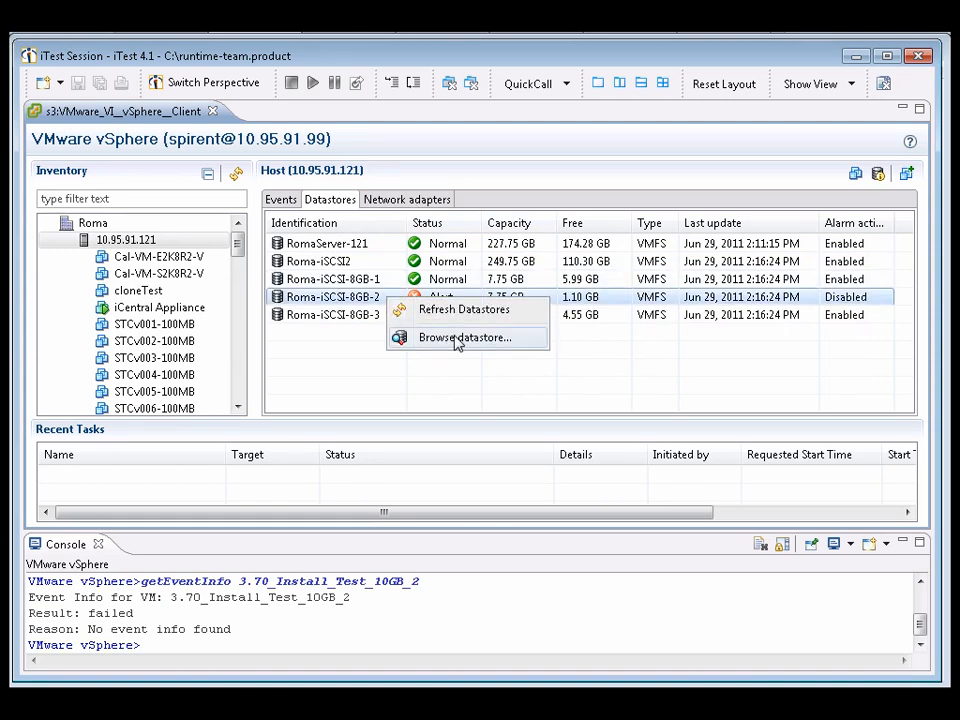
click(398, 205)
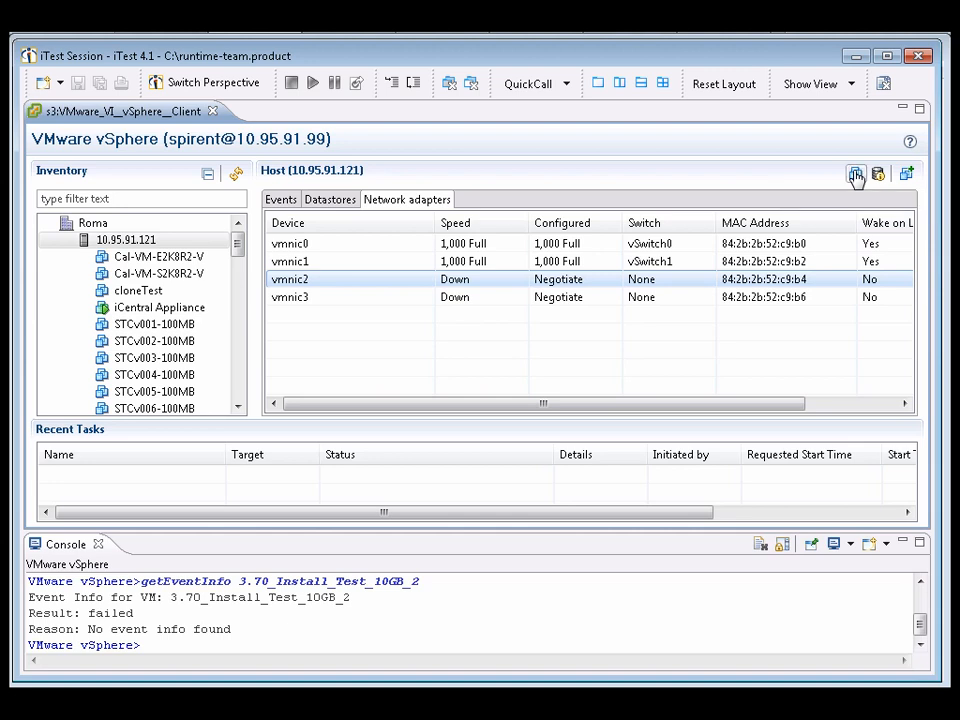
Output the host's virtual machine information and its datastore list to the console and examine both
click(856, 176)
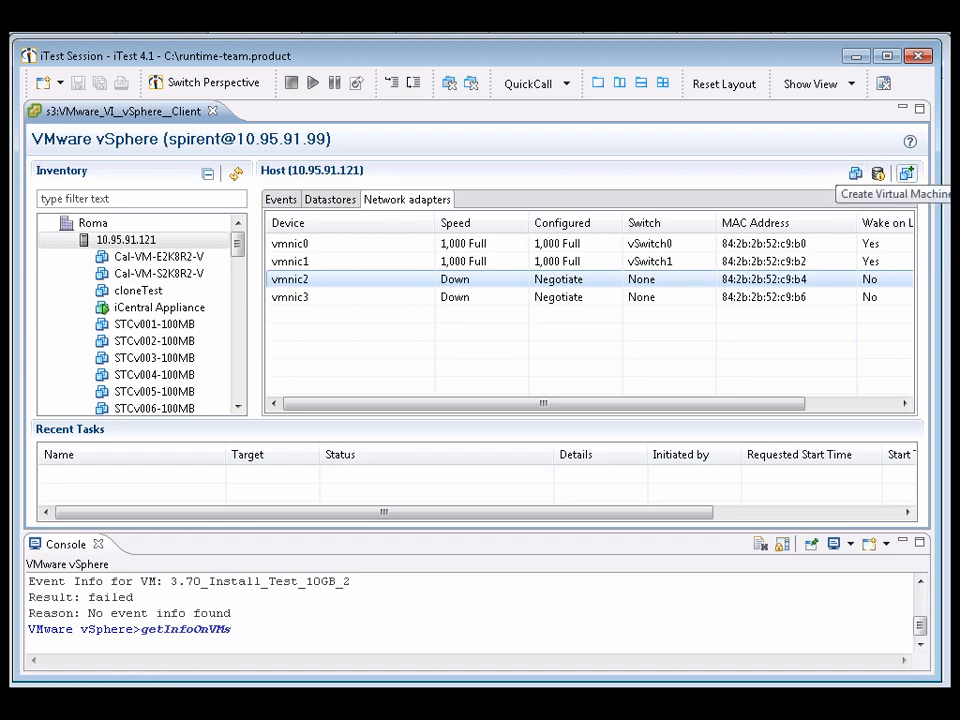
drag(921, 636, 921, 615)
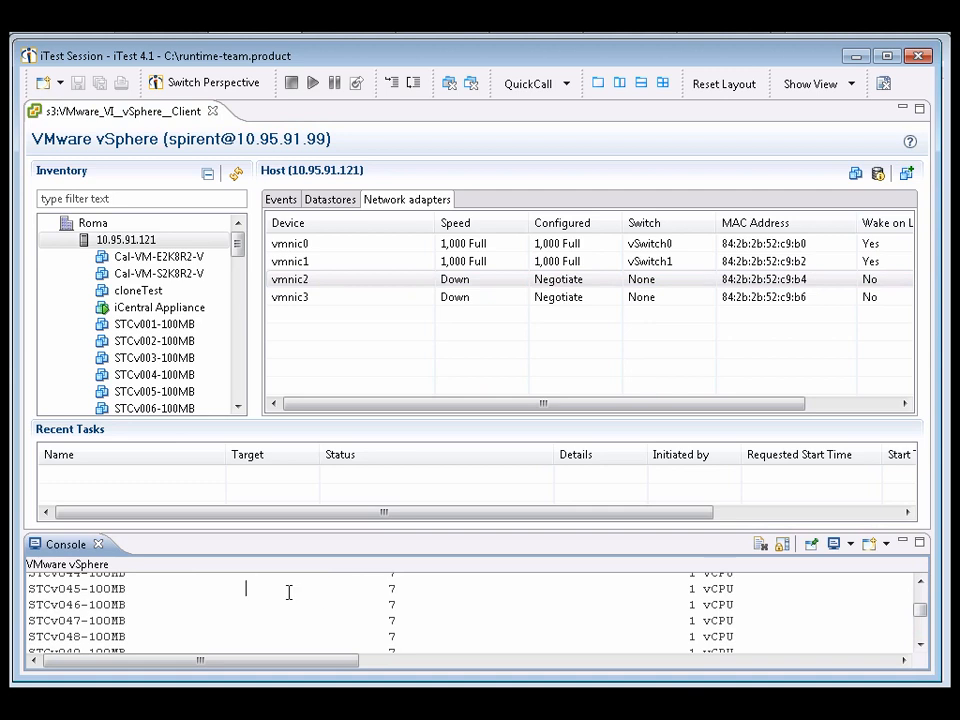
drag(247, 587, 665, 636)
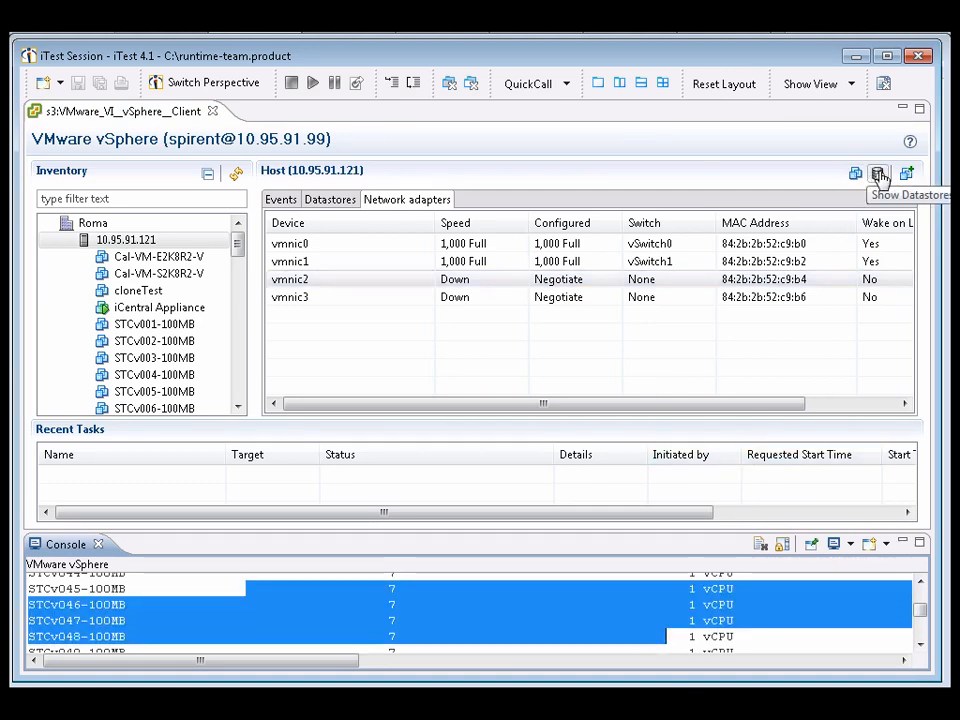
click(879, 176)
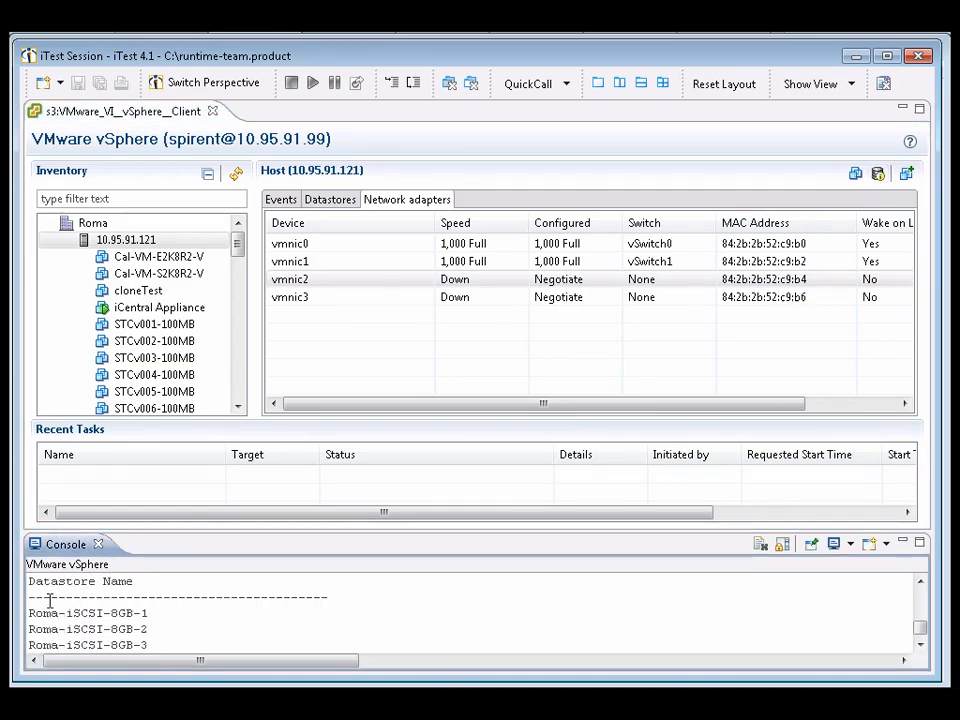
drag(28, 581, 148, 629)
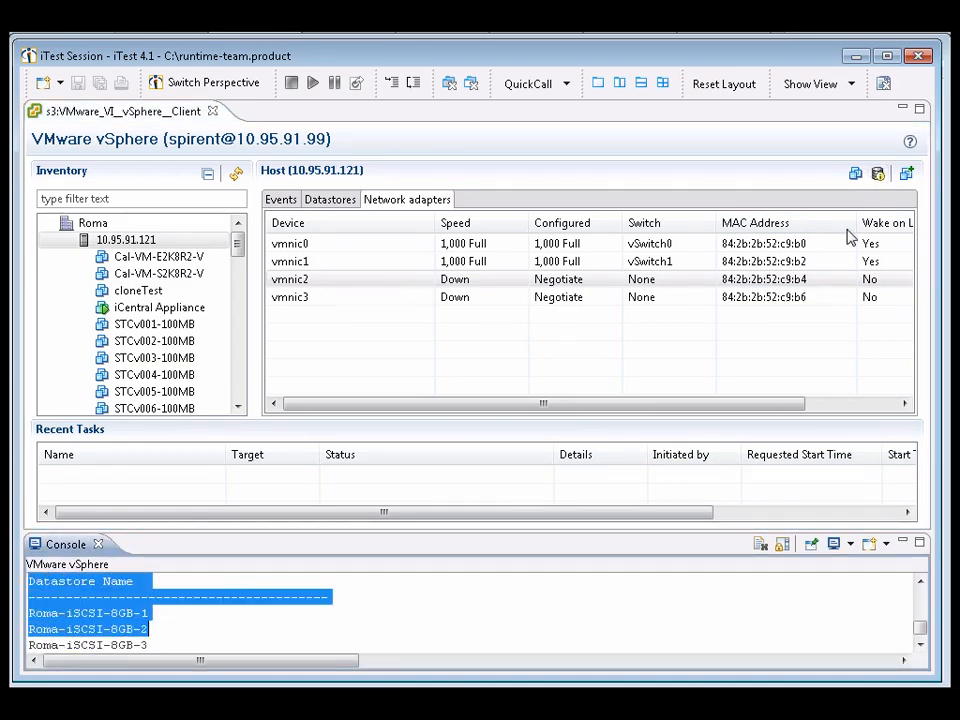
Start creating a virtual machine on the host and name it newVMdemo
click(907, 176)
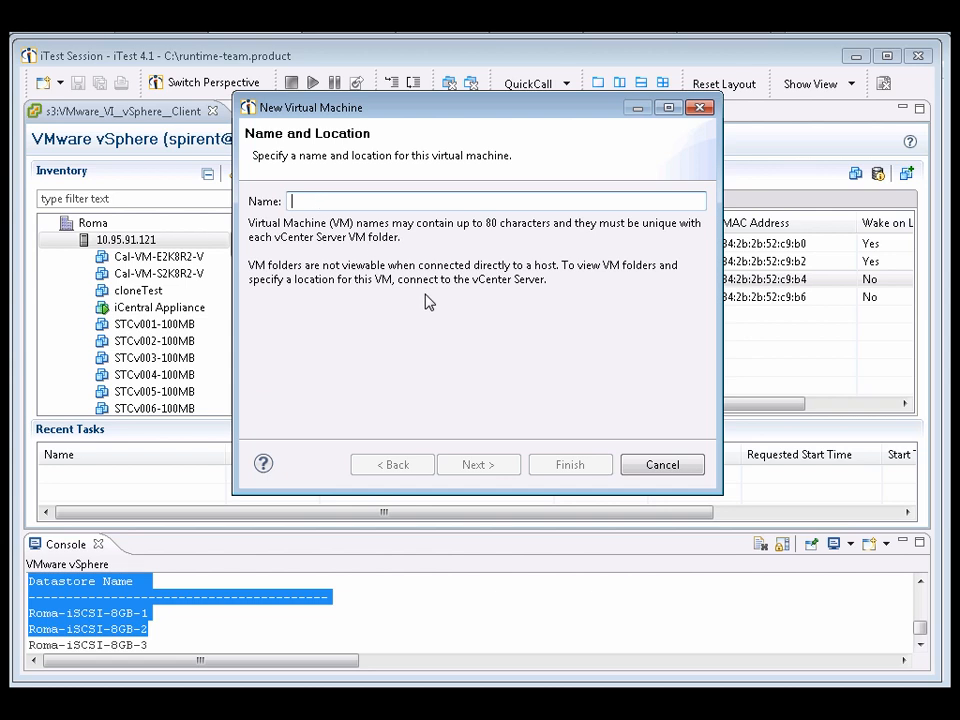
text(newVMdemo)
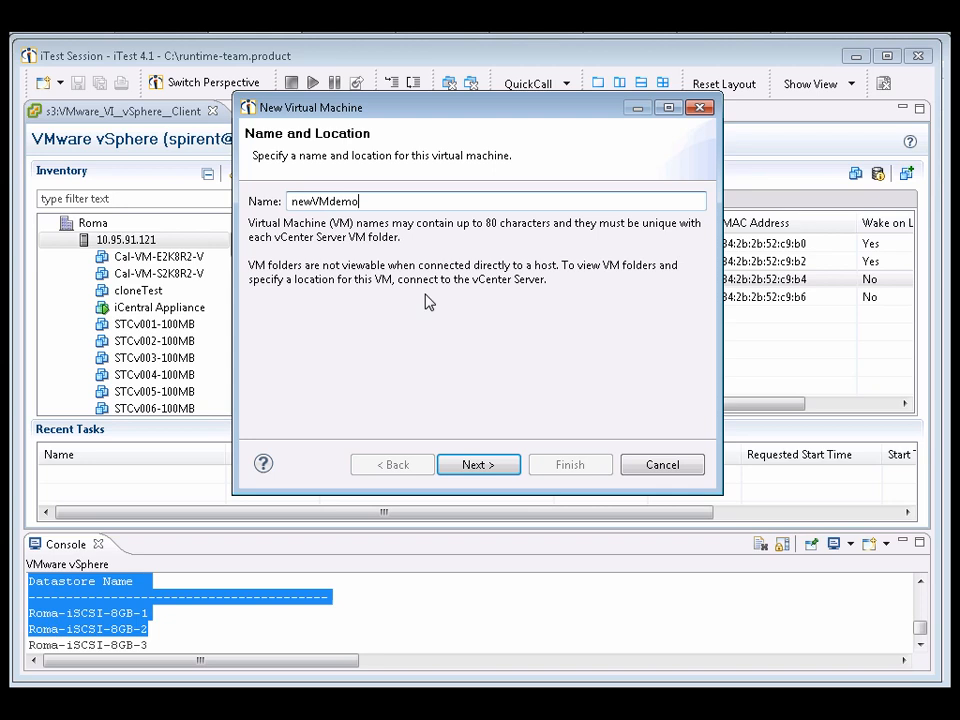
click(505, 465)
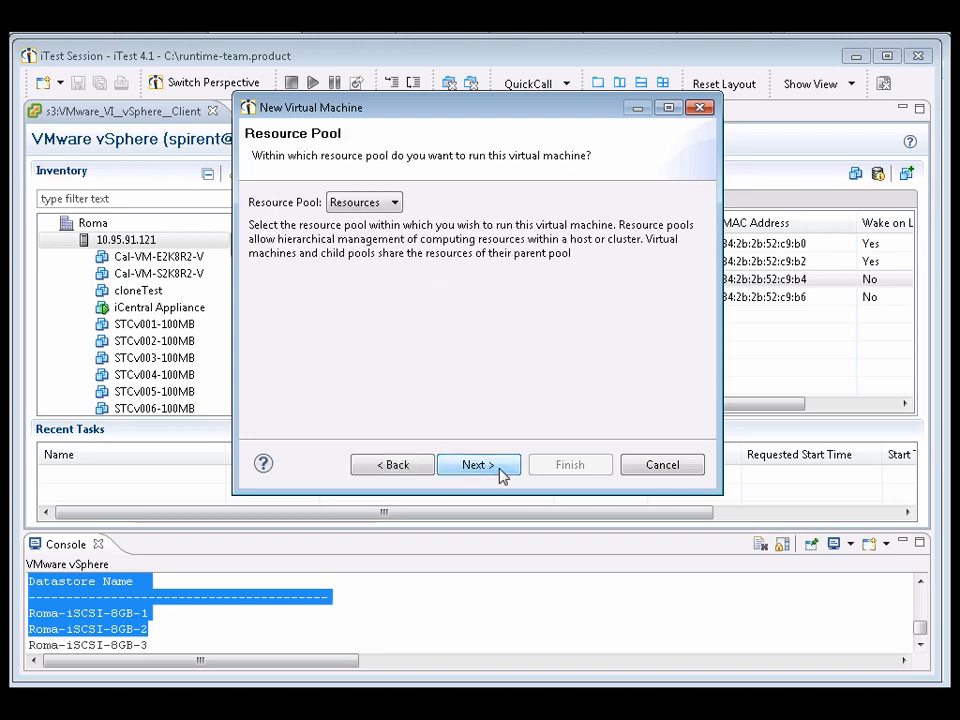
Assign the new virtual machine to the first Resources pool and store its files on the Roma-iSCSI2 datastore
click(375, 202)
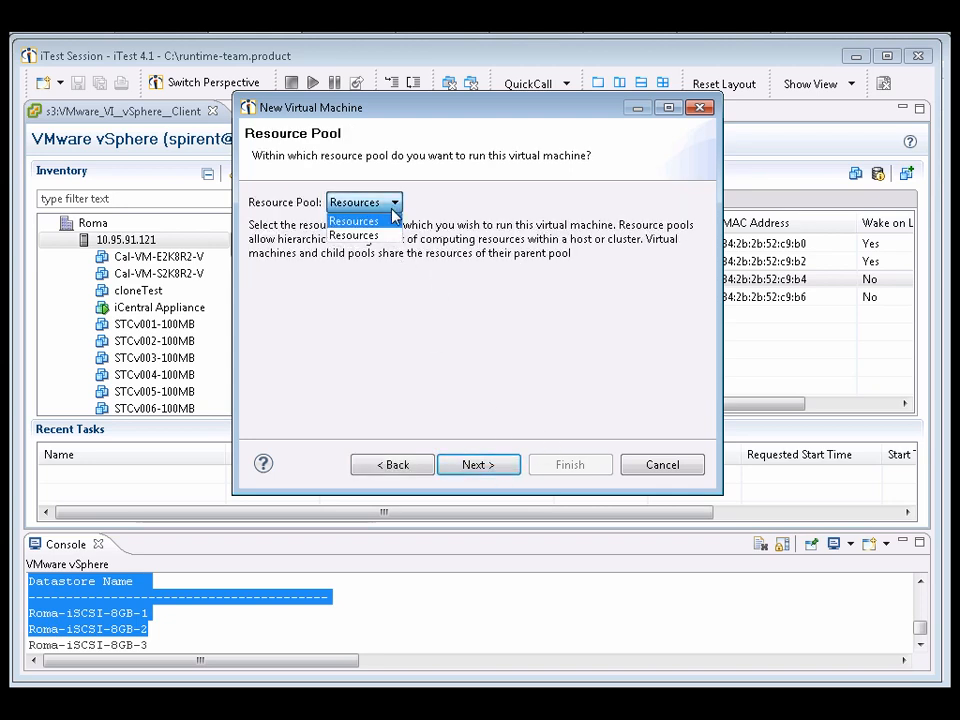
click(356, 221)
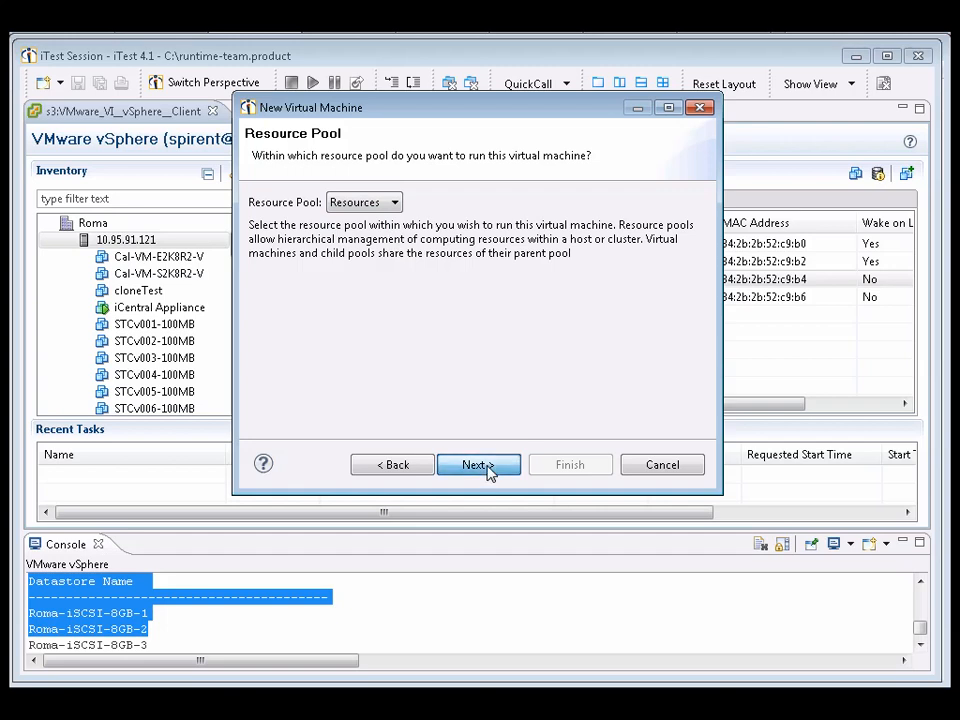
click(489, 468)
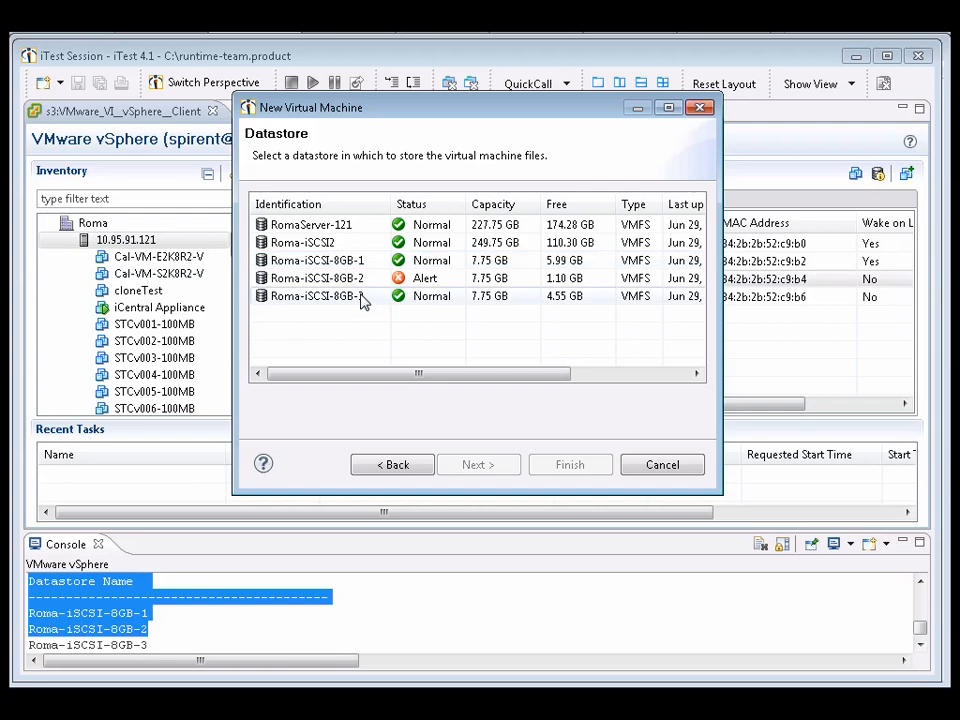
click(311, 242)
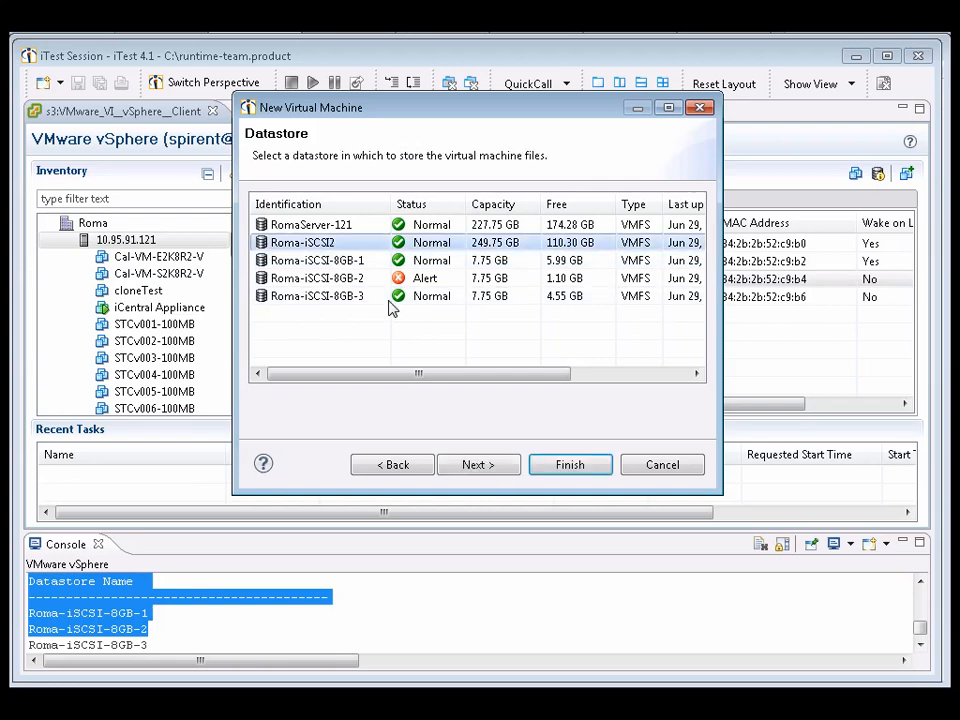
click(508, 470)
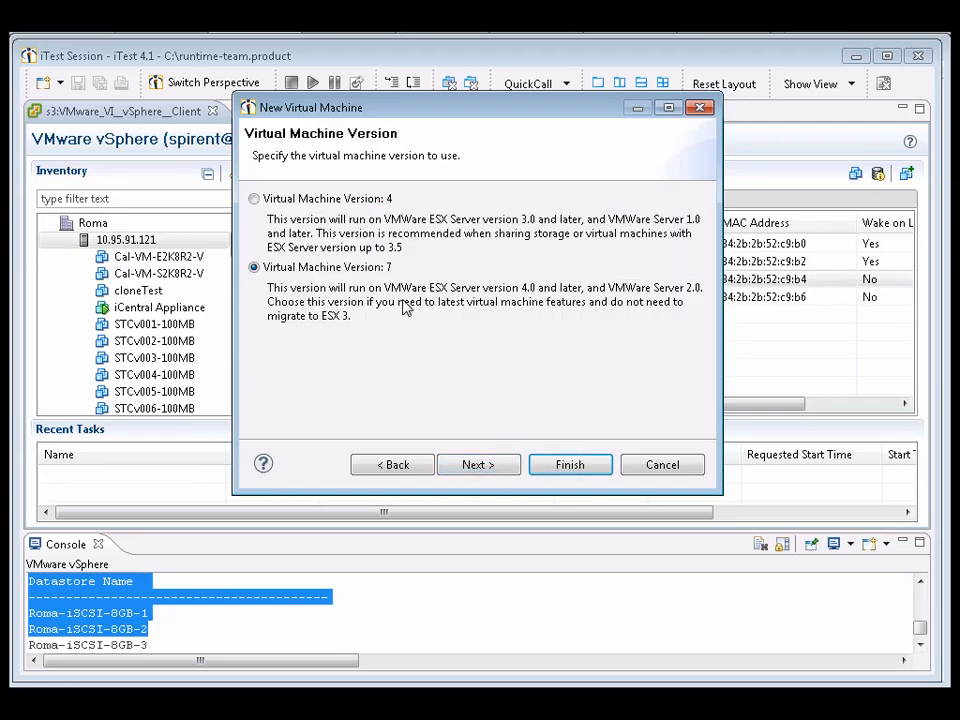
Accept virtual machine version 7, Windows 2000 Advanced Server as guest system, 1 virtual processor and 512 MB of memory
click(485, 470)
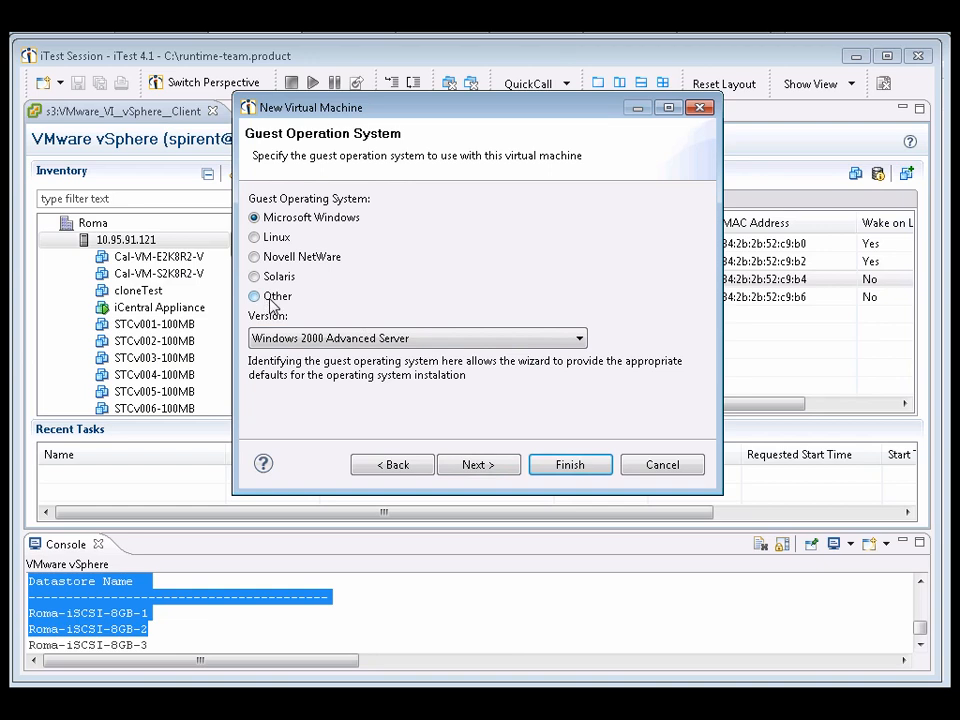
click(500, 466)
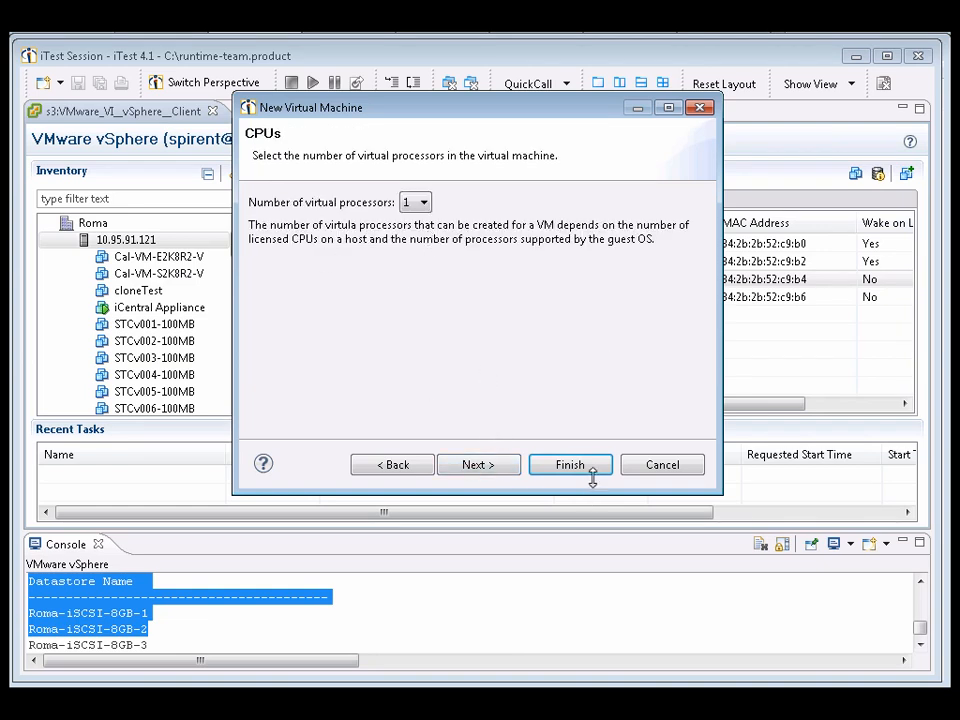
click(496, 470)
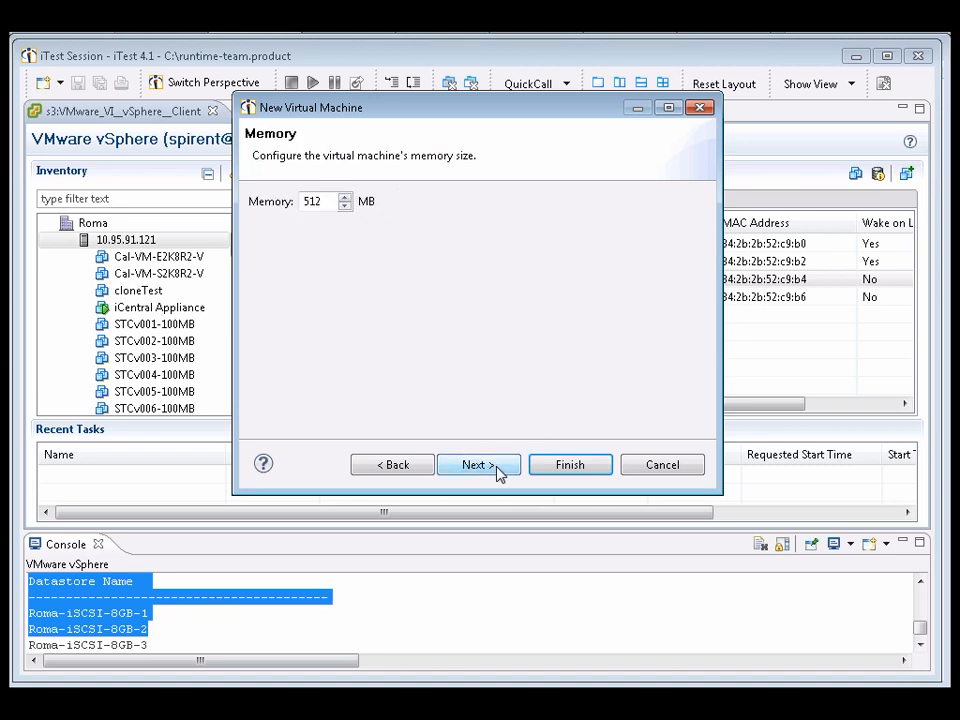
click(497, 466)
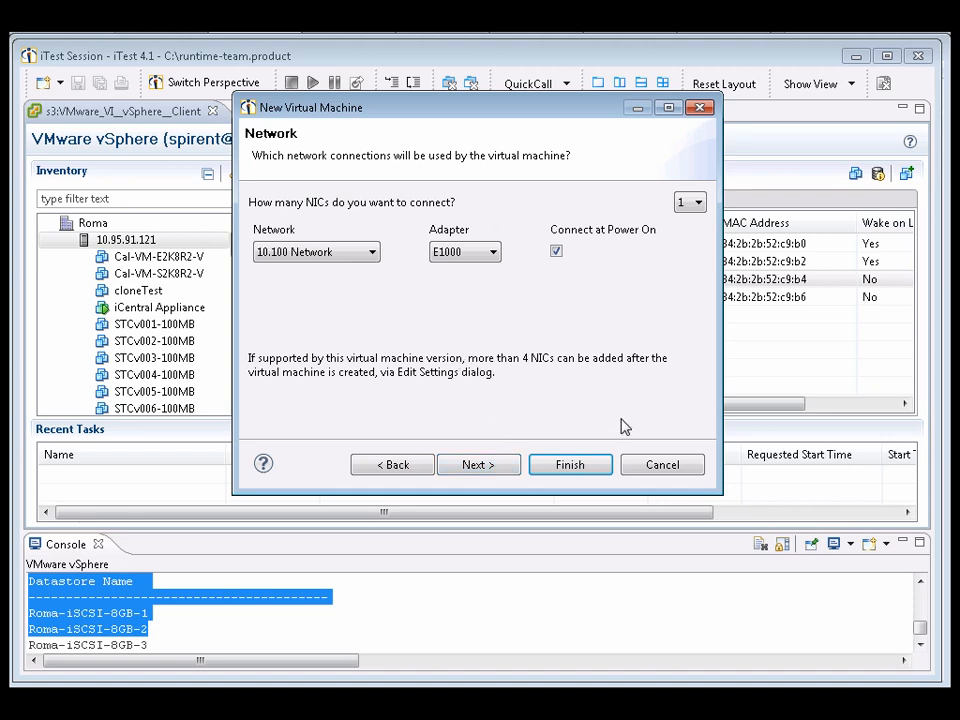
Check the network and adapter choices, and accept one NIC on 10.100 Network with the E1000 adapter, connected at power on
click(370, 252)
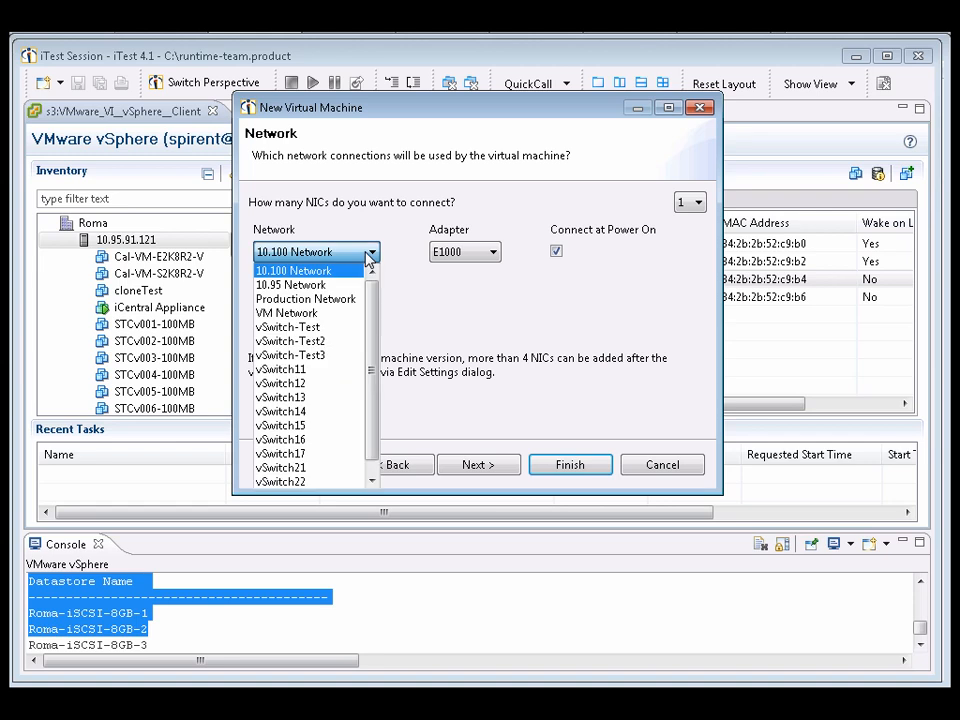
mouse_move(373, 340)
mouse_down()
mouse_move(371, 366)
mouse_move(373, 335)
mouse_up()
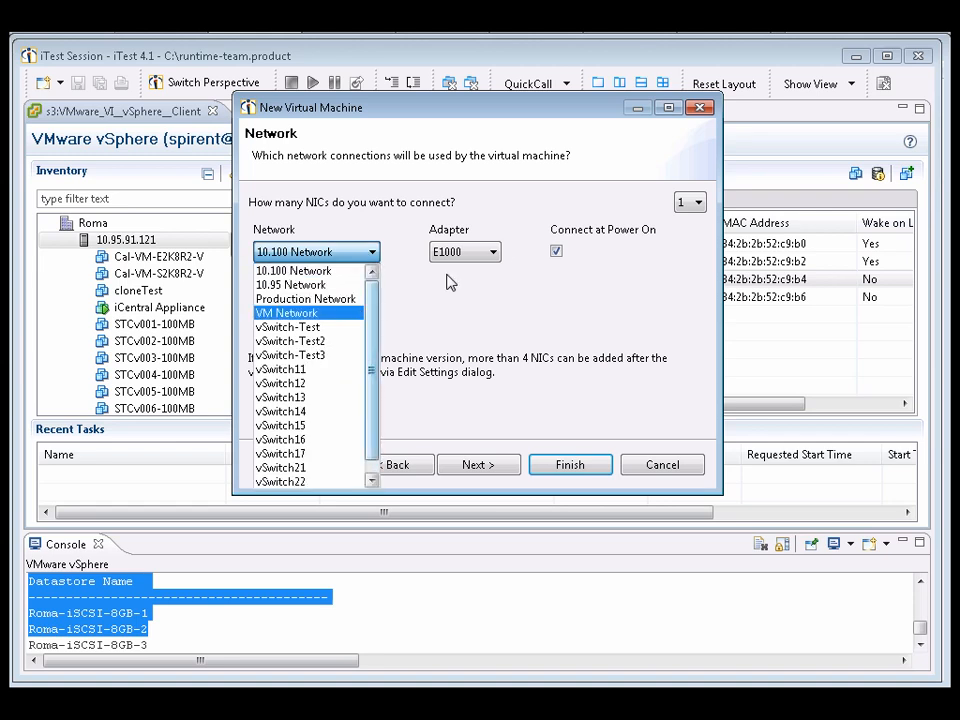
click(494, 254)
click(494, 254)
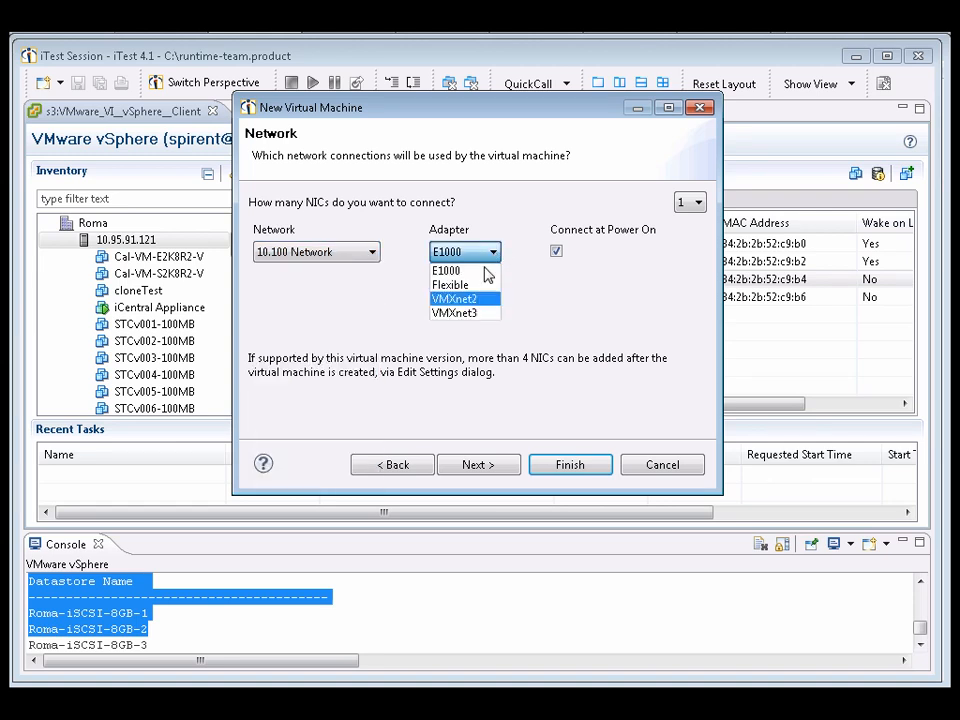
click(562, 308)
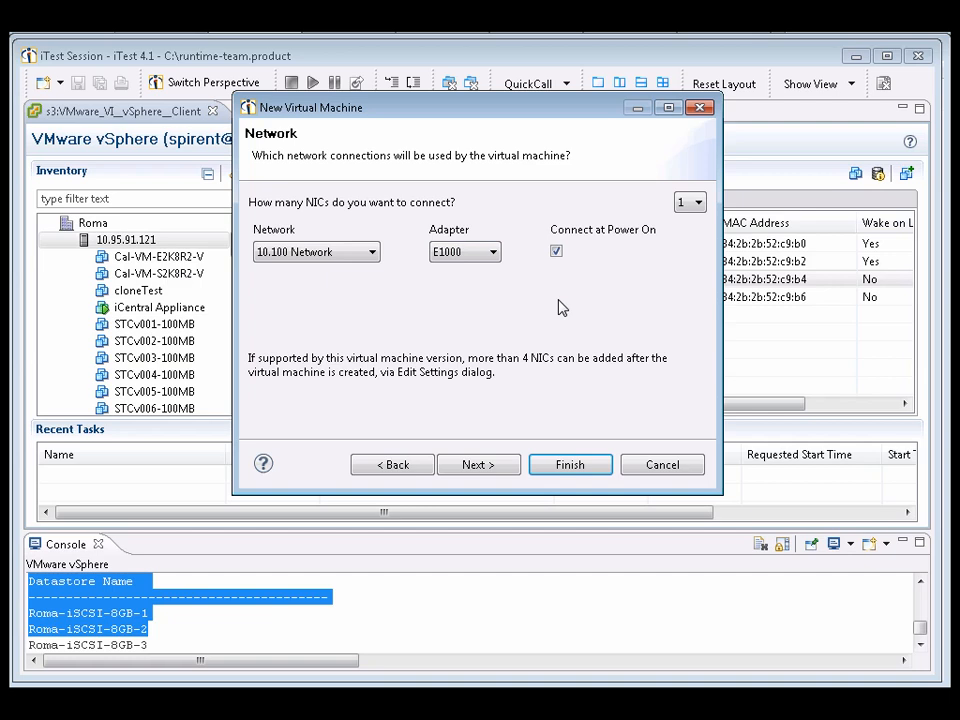
click(505, 468)
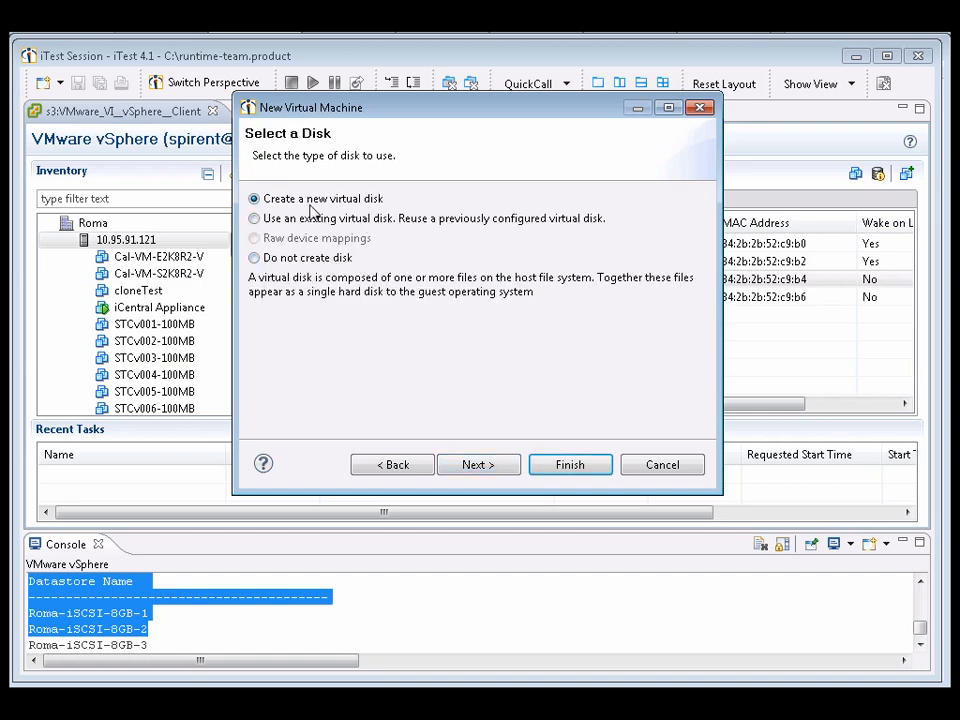
Check the settings for a new hard disk, return to the disk types and choose to use an existing virtual disk instead
click(480, 464)
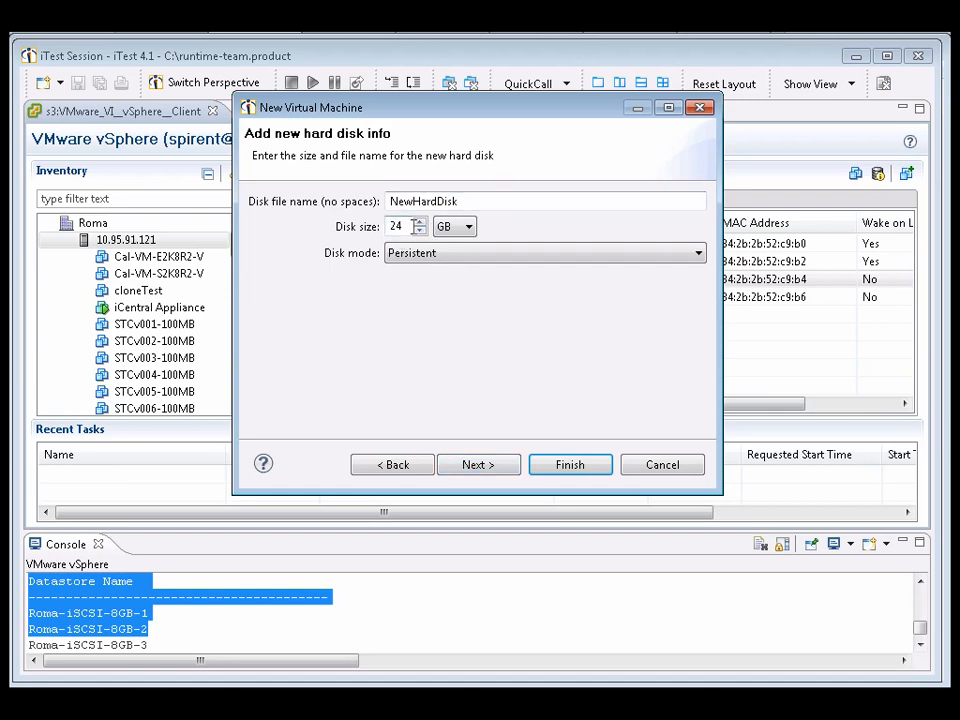
click(398, 468)
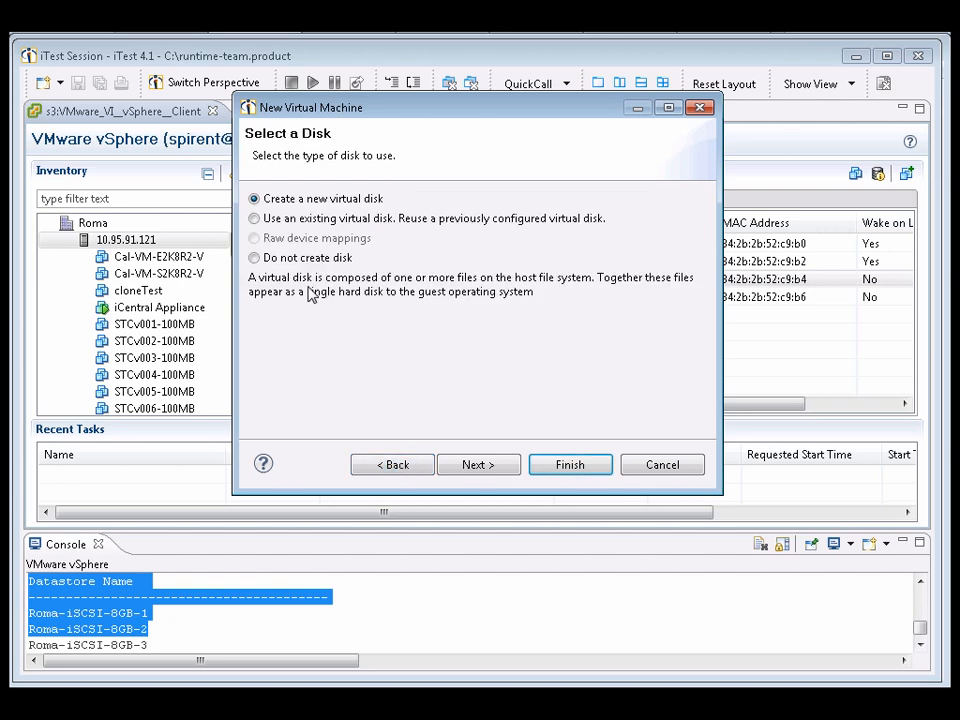
click(279, 218)
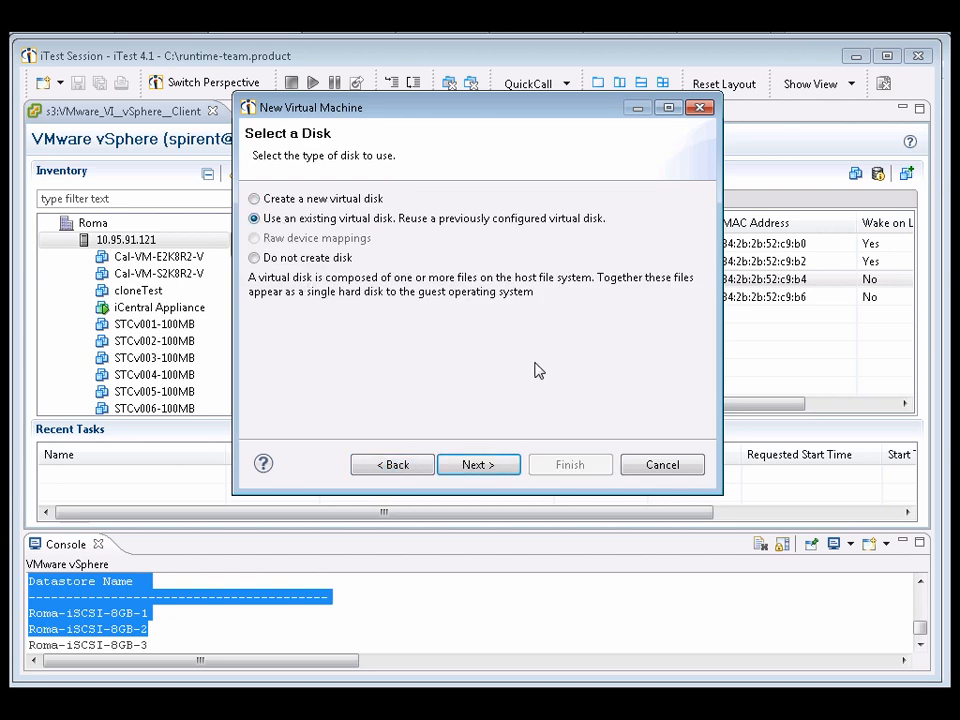
click(479, 466)
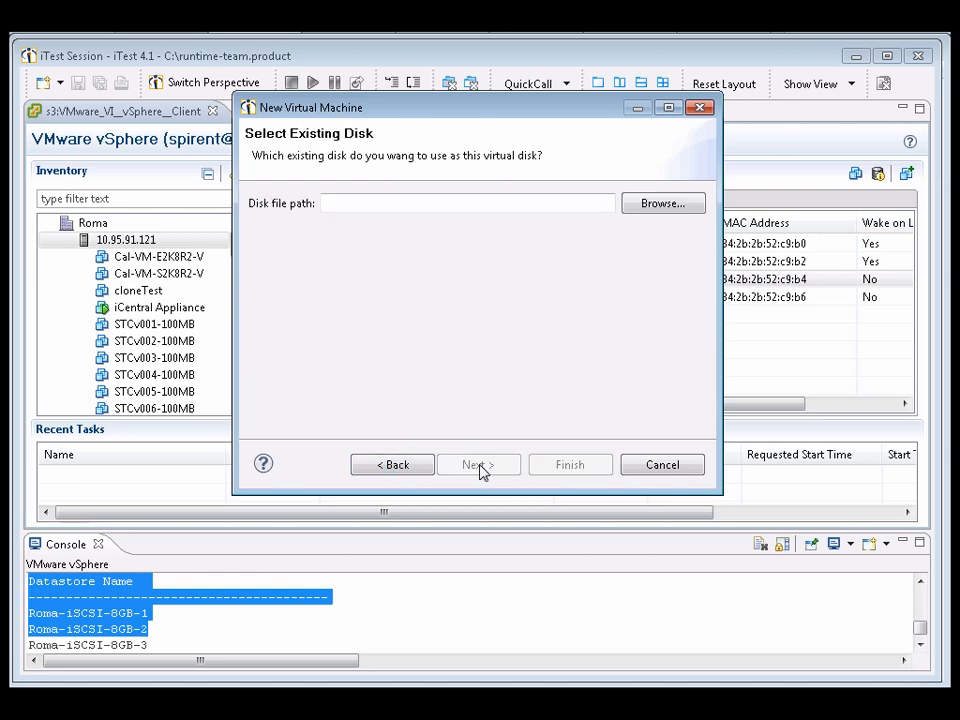
Browse the RomaServer-121 datastore to iCentral Appliance.vmdk, then cancel the disk selection and the new virtual machine wizard
click(659, 204)
click(31, 153)
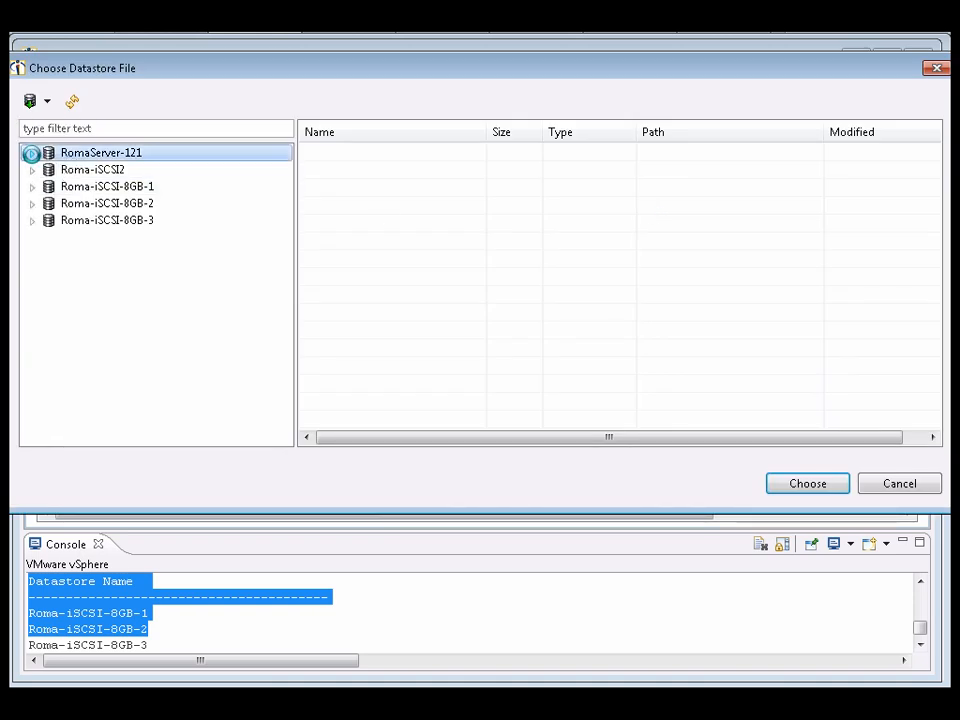
click(49, 170)
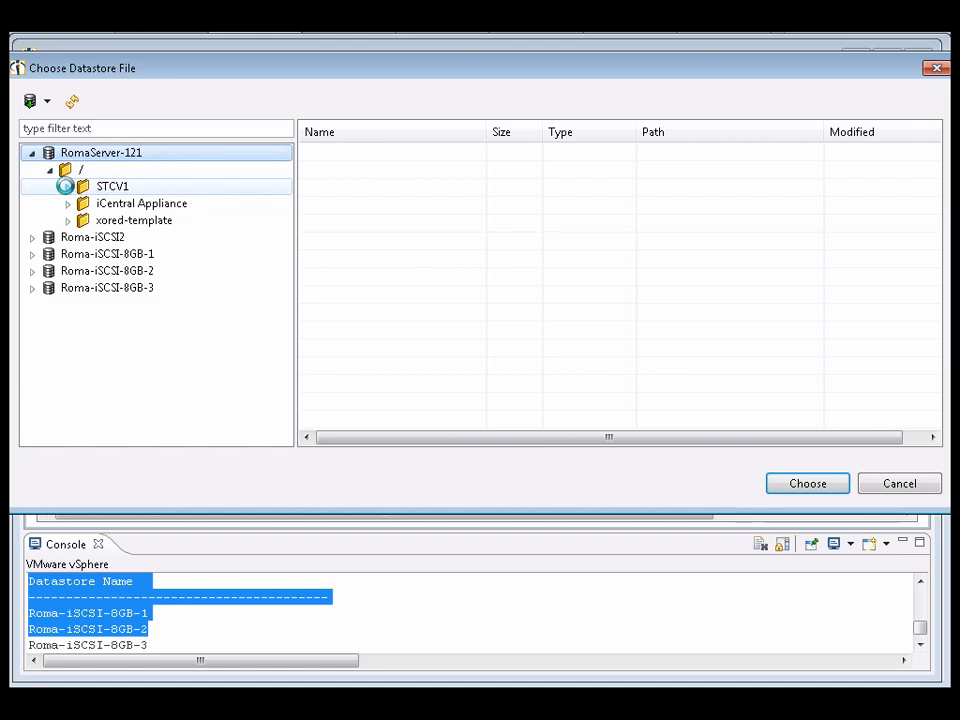
click(67, 201)
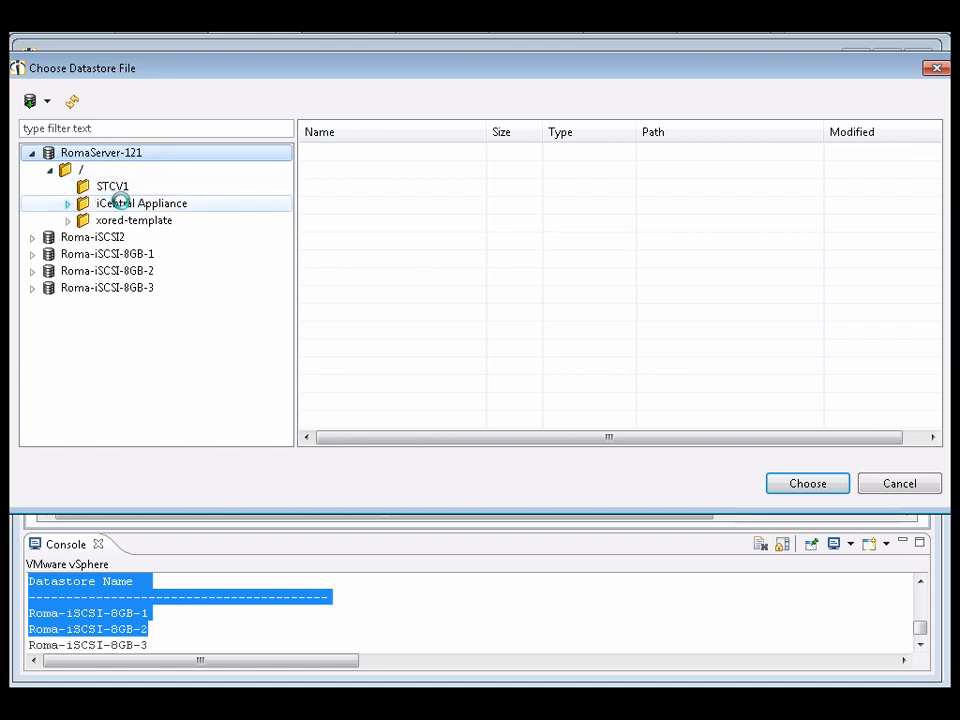
click(118, 206)
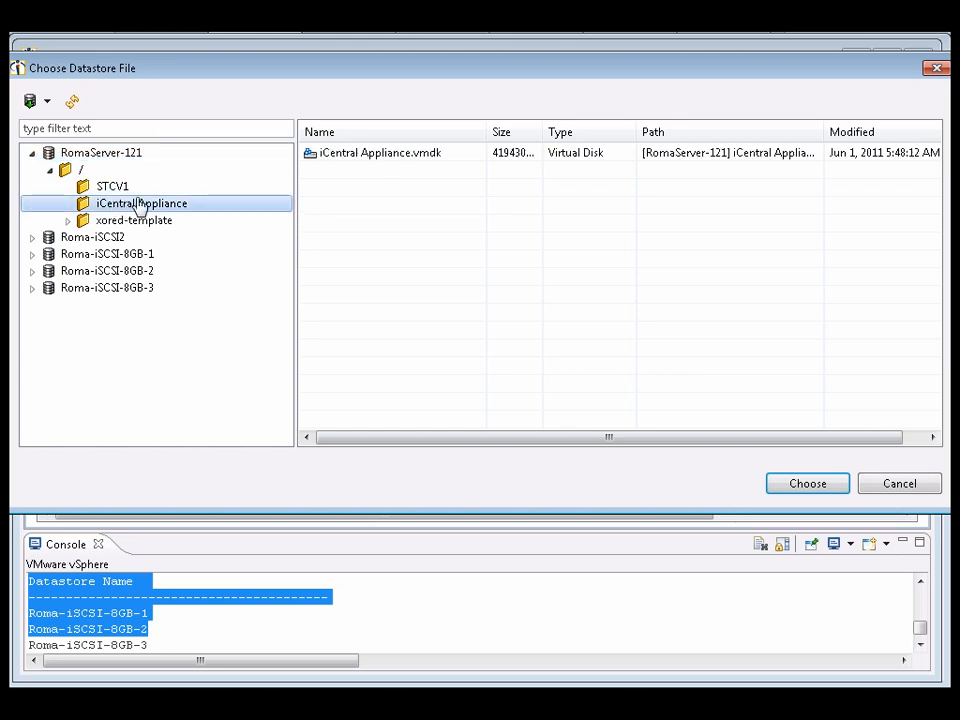
click(366, 157)
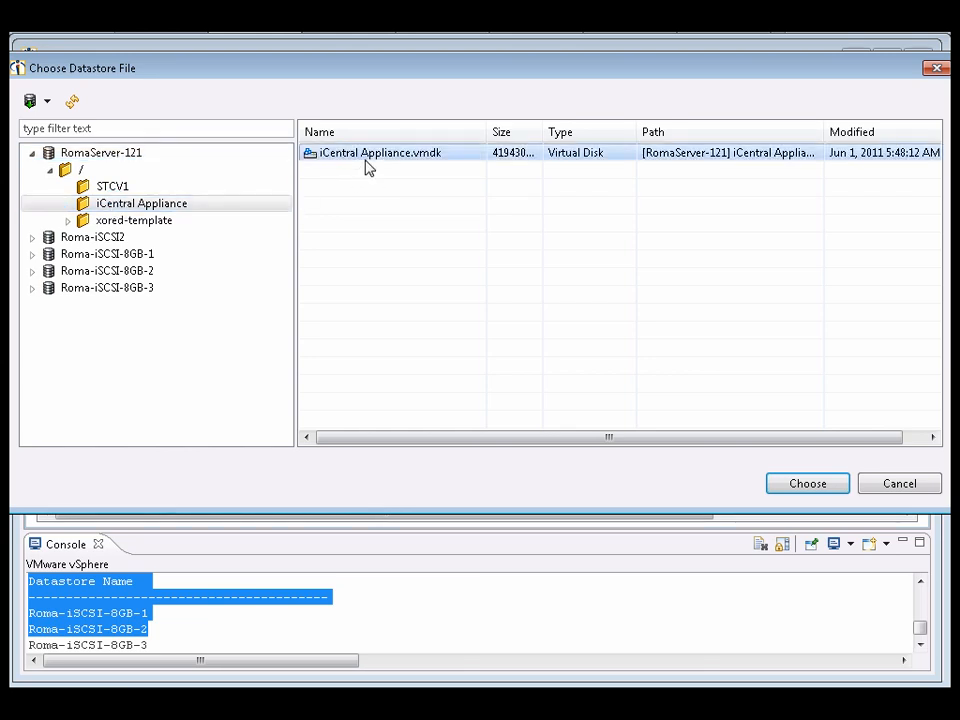
click(895, 486)
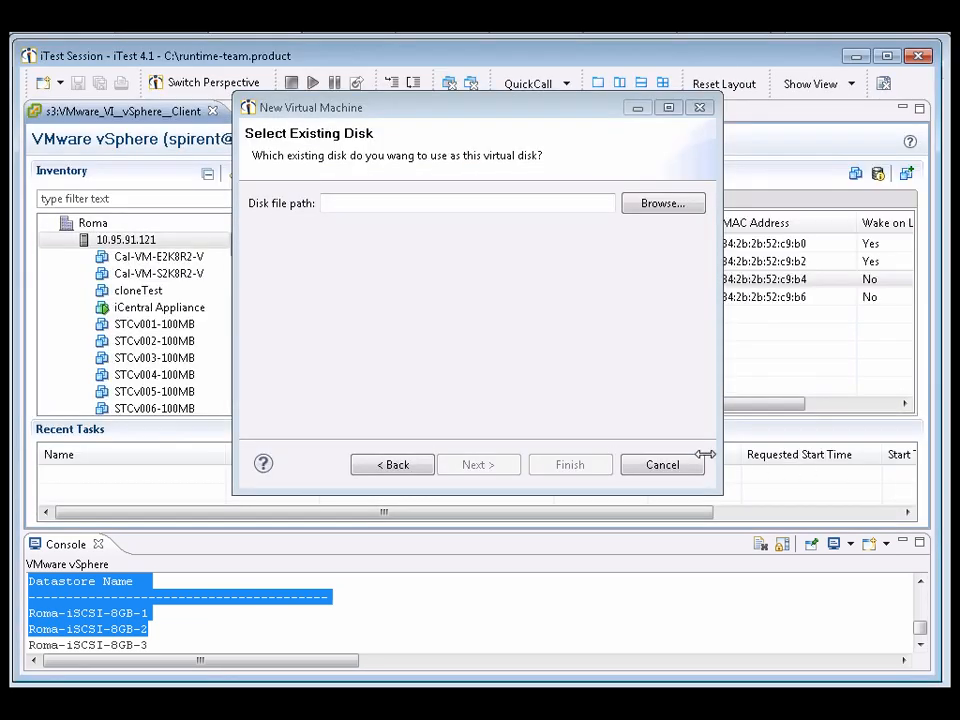
click(663, 465)
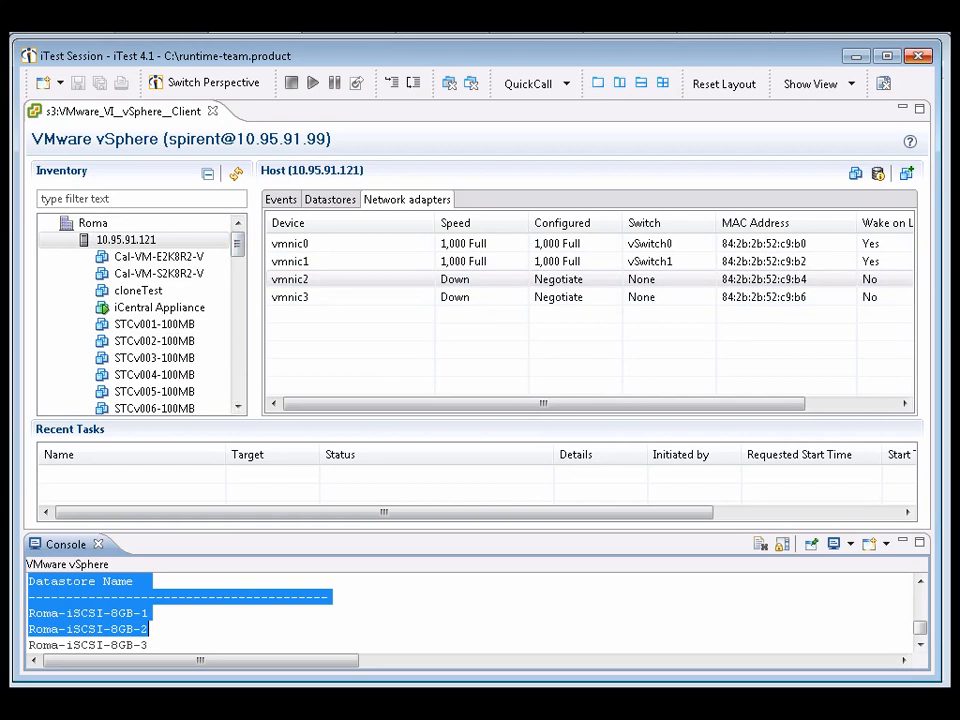
Check the actions available for host 10.95.91.121 and review the summary of its iCentral Appliance virtual machine
click(230, 358)
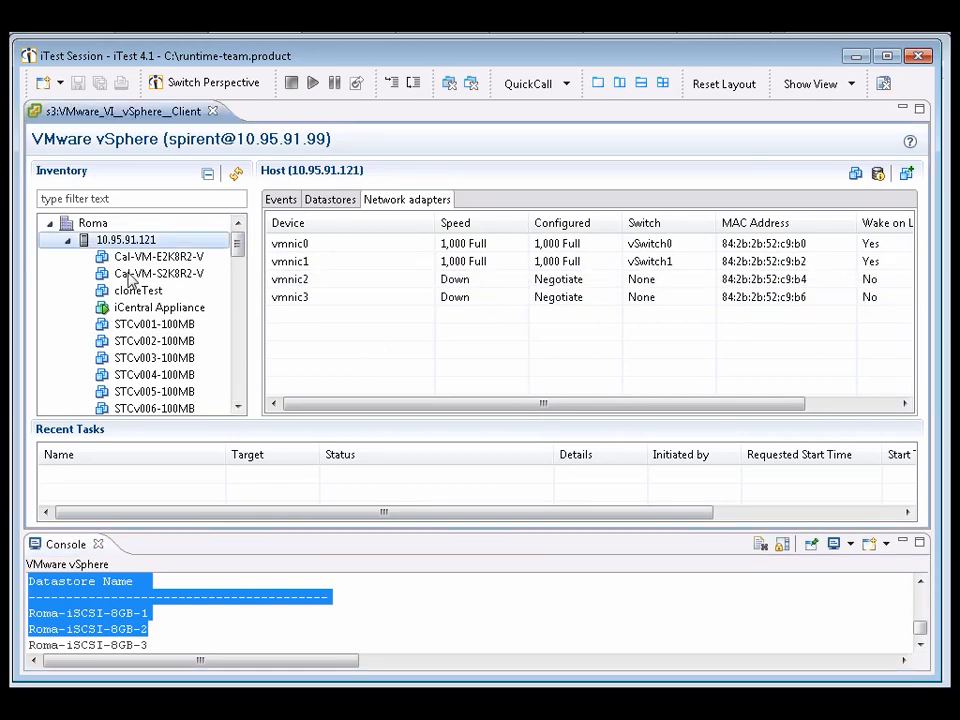
right_click(146, 242)
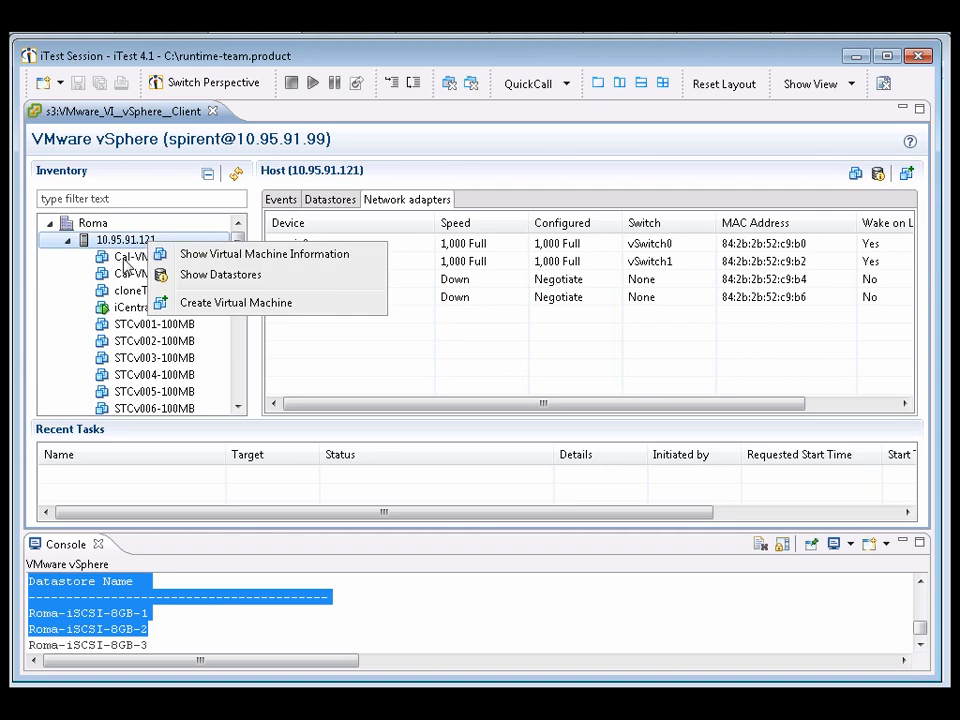
click(130, 309)
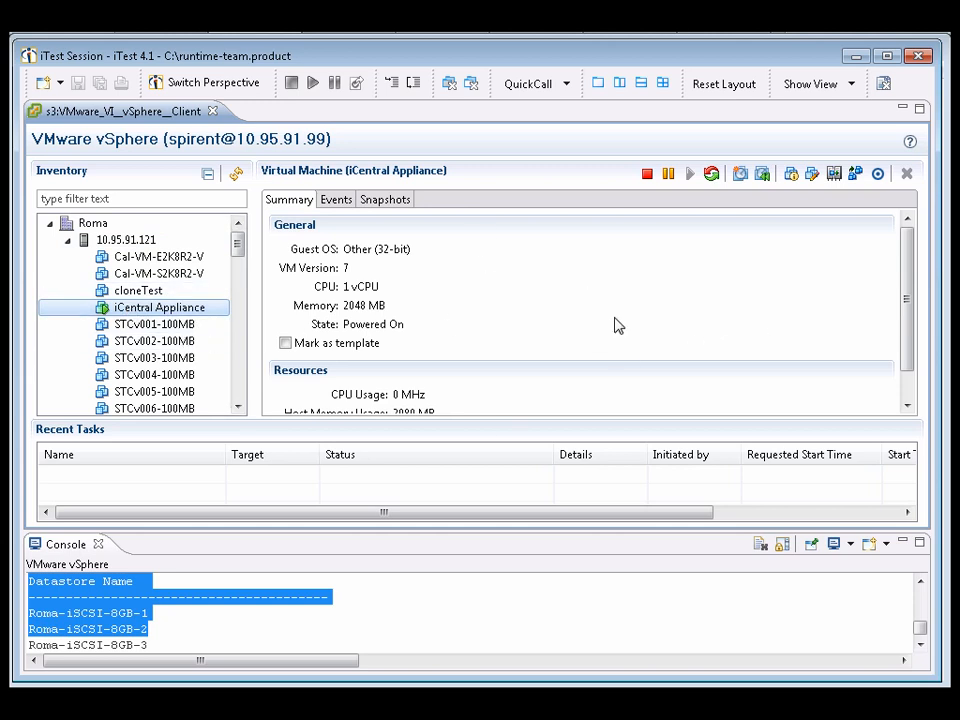
mouse_move(903, 282)
mouse_down()
mouse_move(903, 297)
mouse_move(903, 283)
mouse_up()
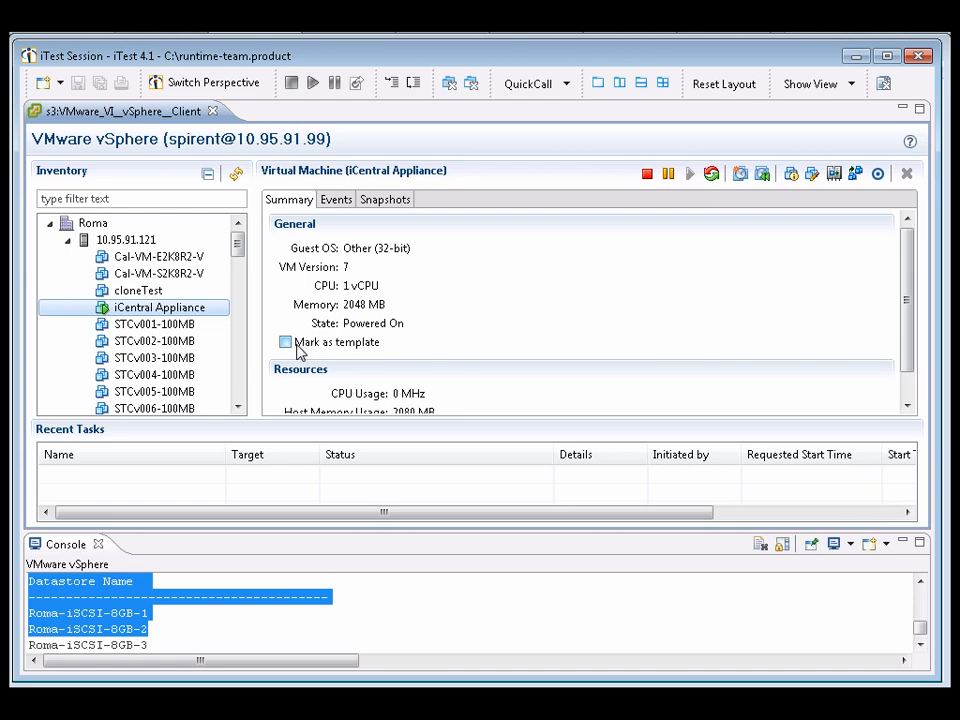
mouse_move(908, 296)
mouse_down()
mouse_move(908, 326)
mouse_move(908, 288)
mouse_up()
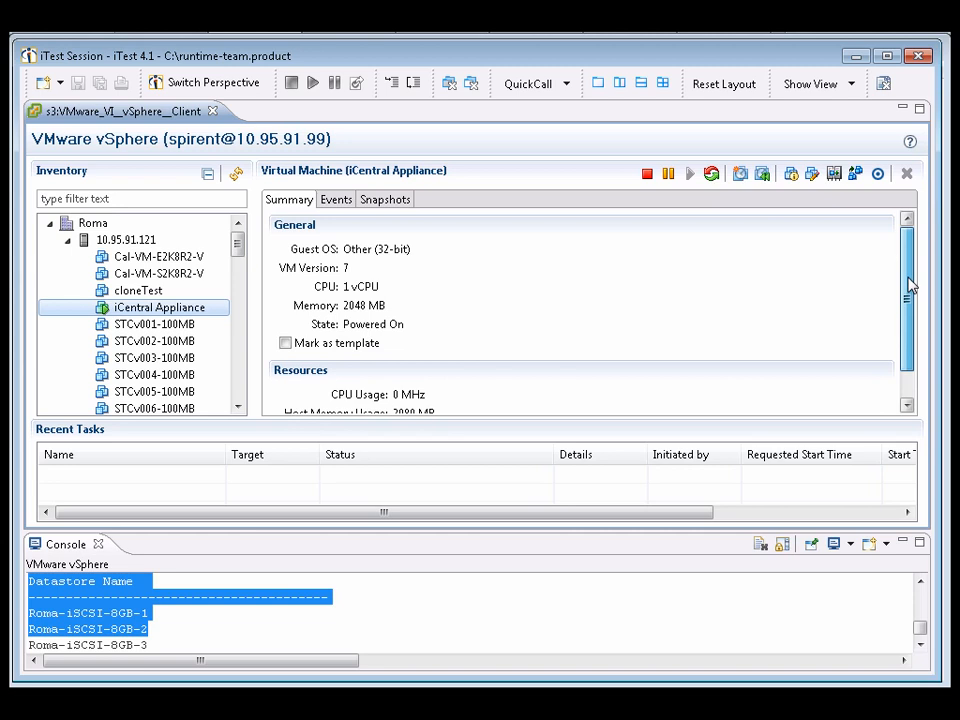
Review the events of the iCentral Appliance, including the actions available for an event, and view its snapshots
click(336, 200)
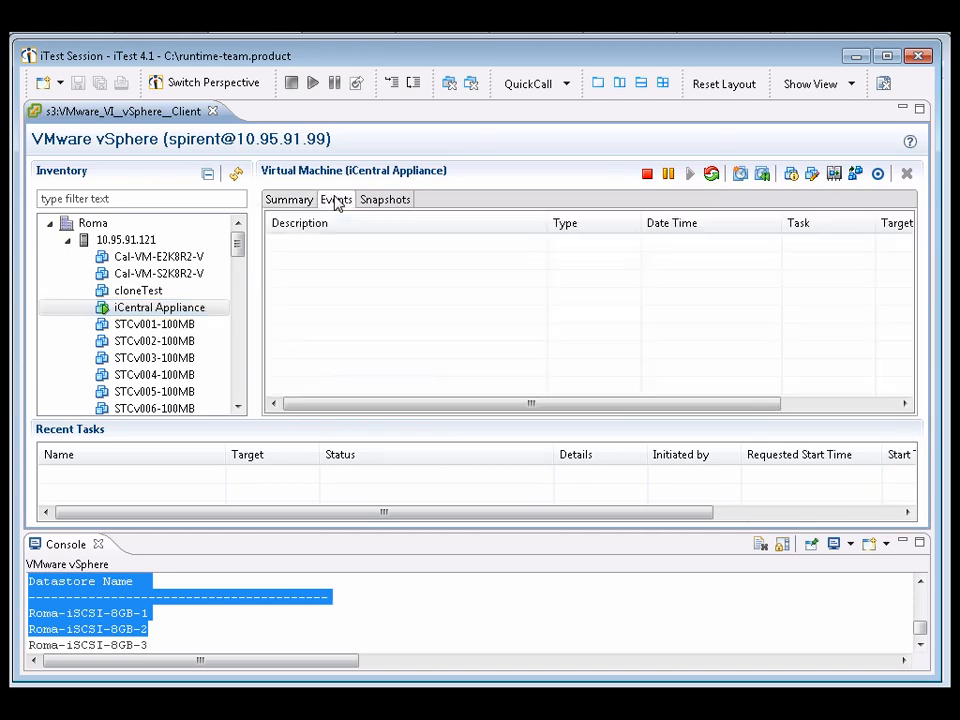
mouse_move(910, 290)
mouse_down()
mouse_move(909, 332)
mouse_move(906, 285)
mouse_up()
right_click(430, 316)
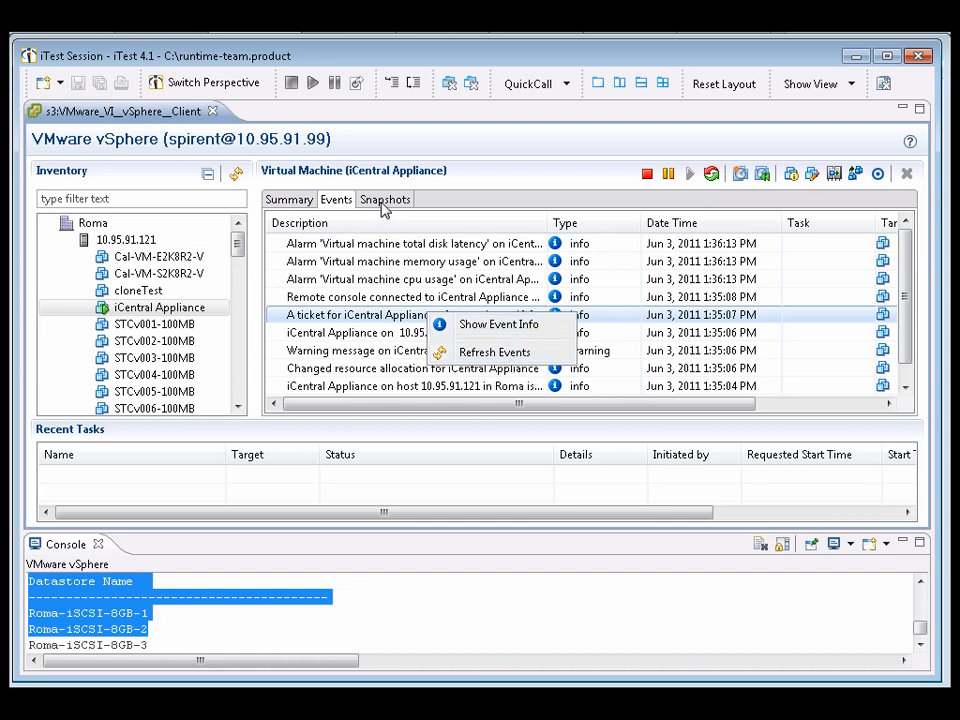
click(384, 200)
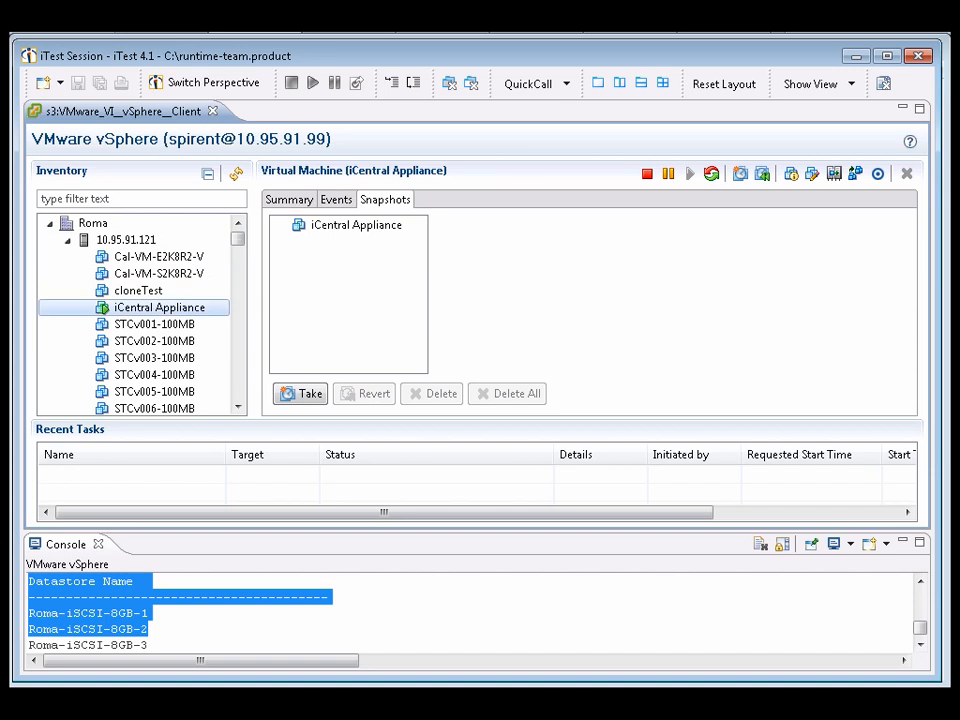
View the snapshots of xored-test-vm and show the name and description of suspendedSnapShot
drag(240, 251, 238, 315)
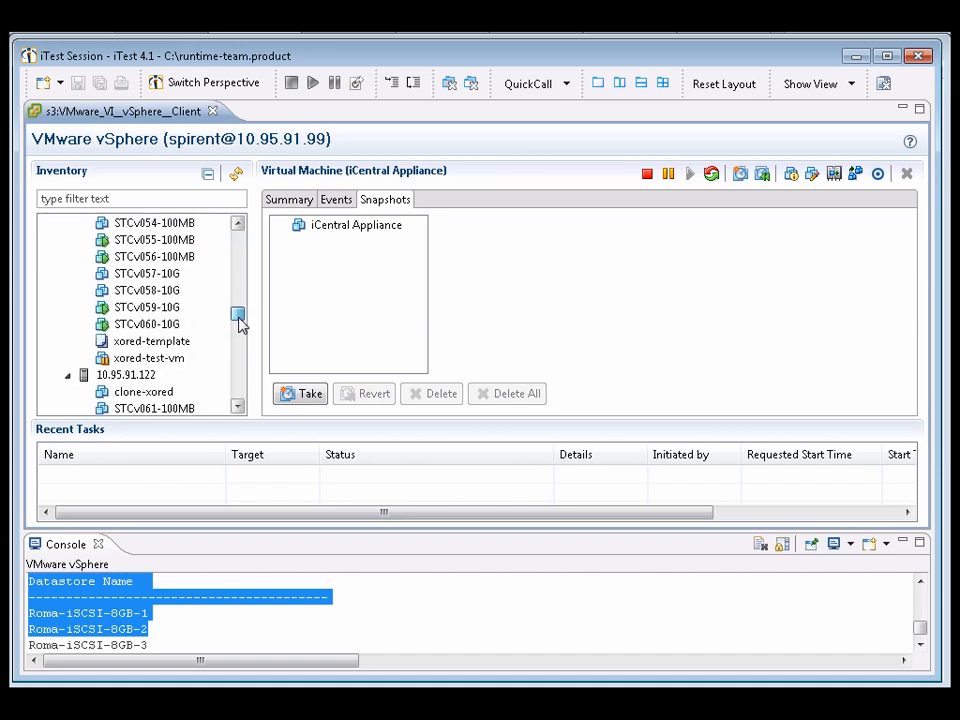
click(168, 341)
click(156, 359)
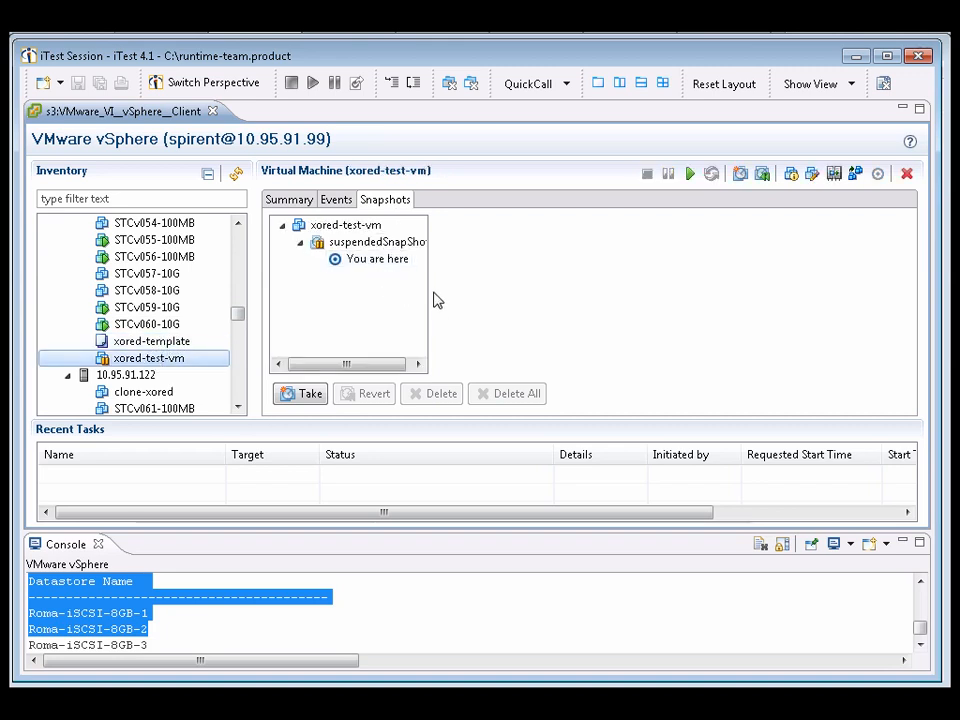
click(355, 246)
click(350, 228)
click(351, 243)
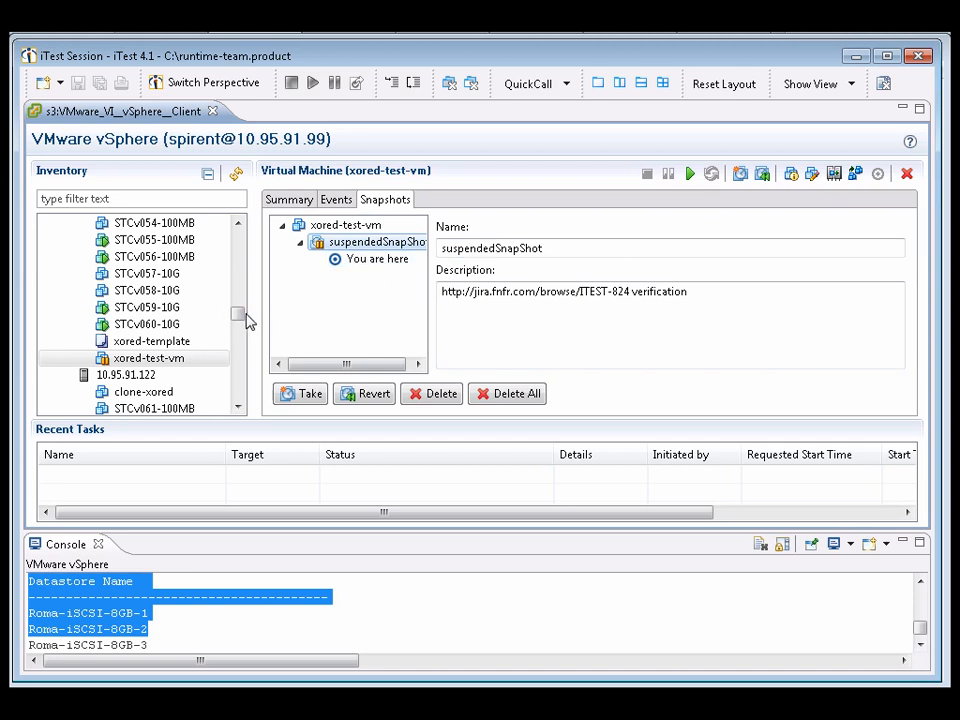
Show the summary of xored-test-vm and power on the virtual machine
click(172, 360)
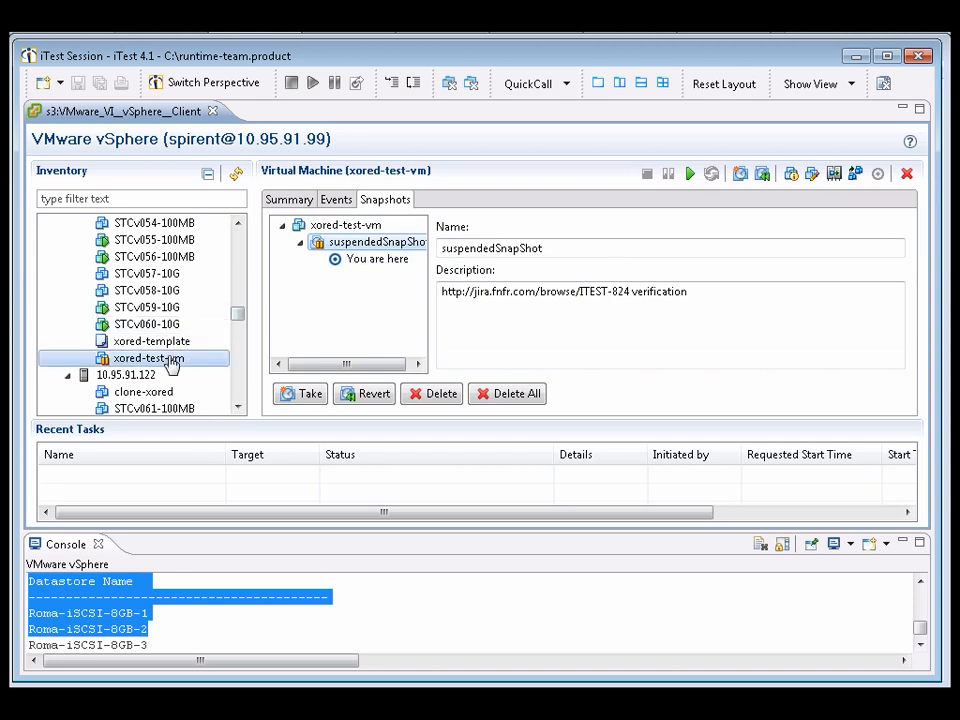
click(295, 203)
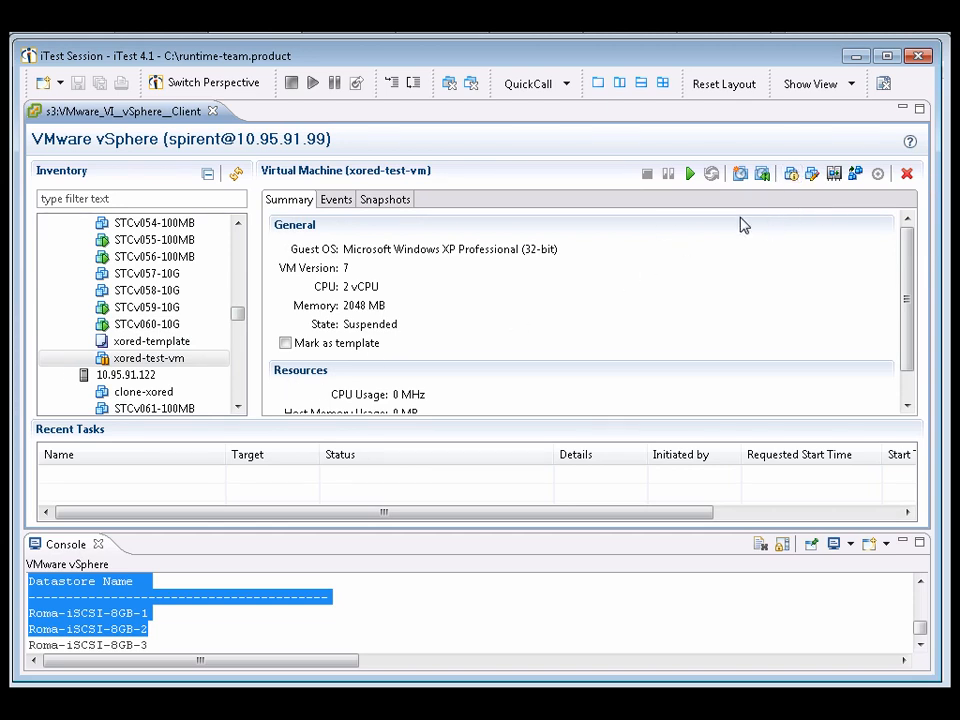
click(692, 175)
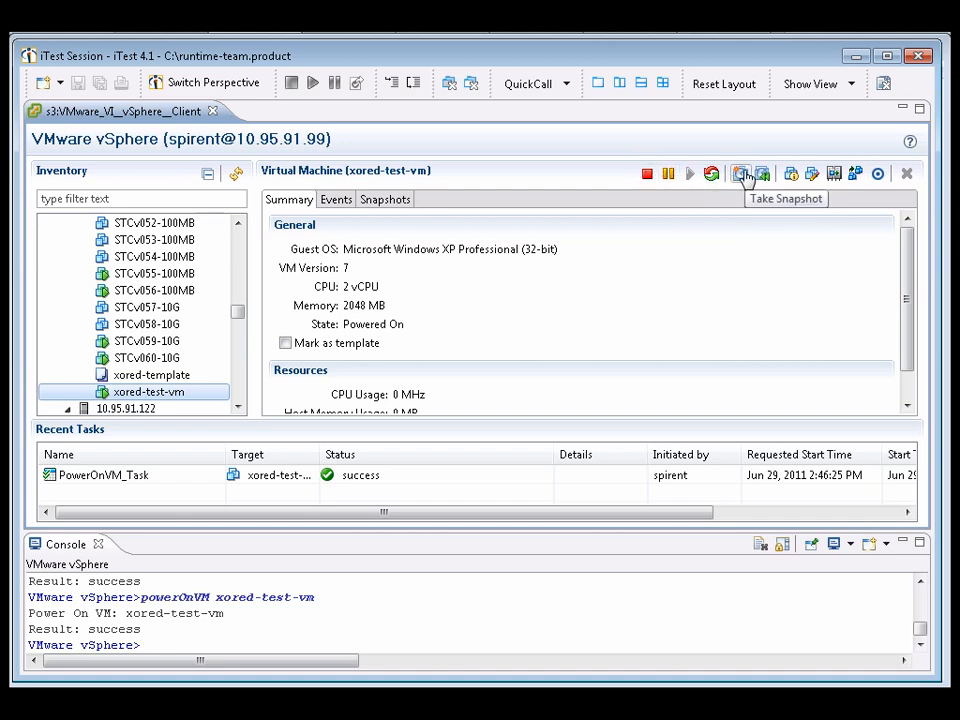
View the snapshots of xored-test-vm, open its virtual machine settings and inspect the Memory and CPU hardware
click(399, 203)
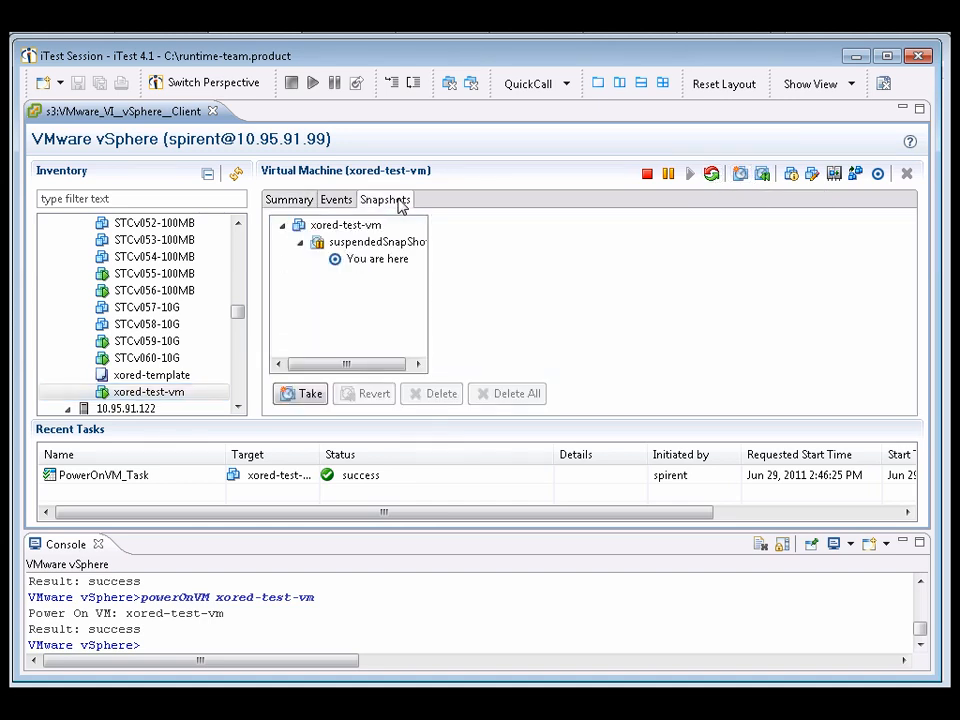
click(811, 176)
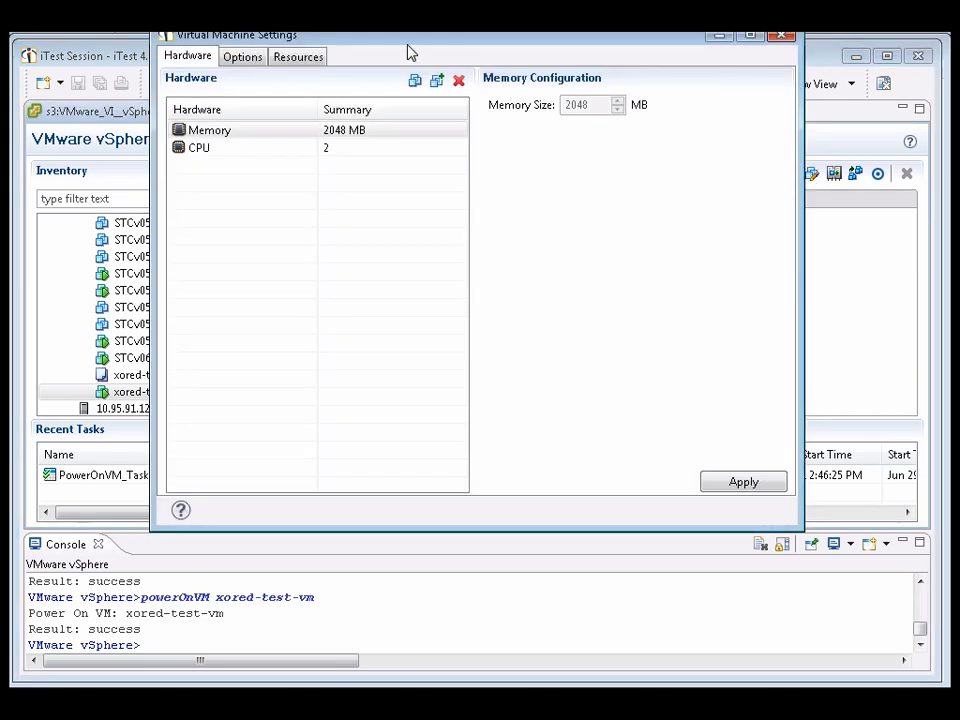
drag(408, 52, 407, 87)
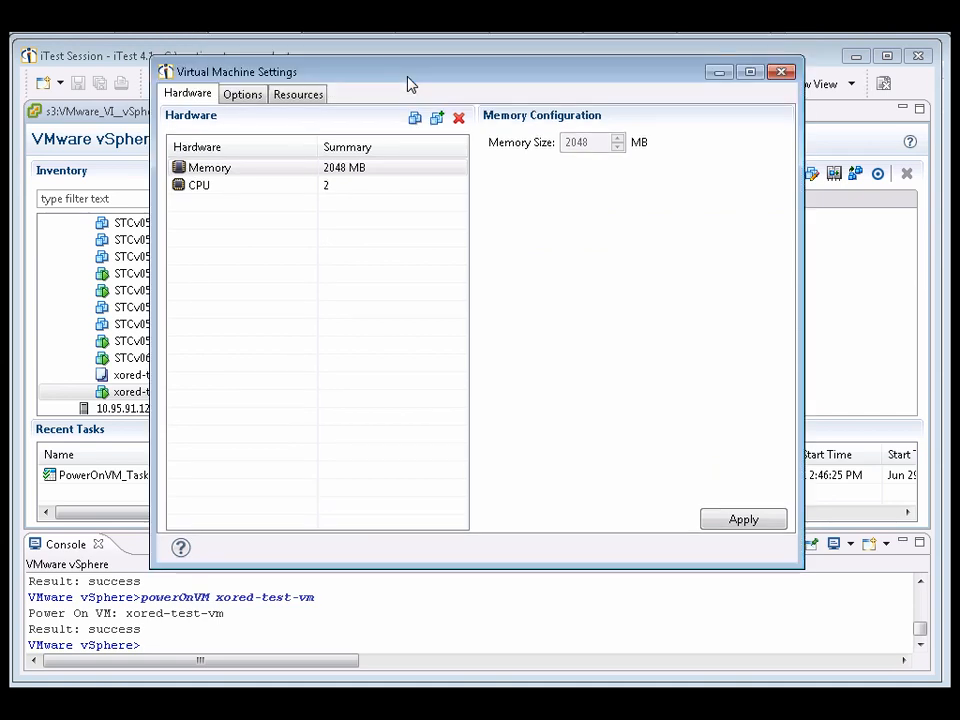
click(225, 169)
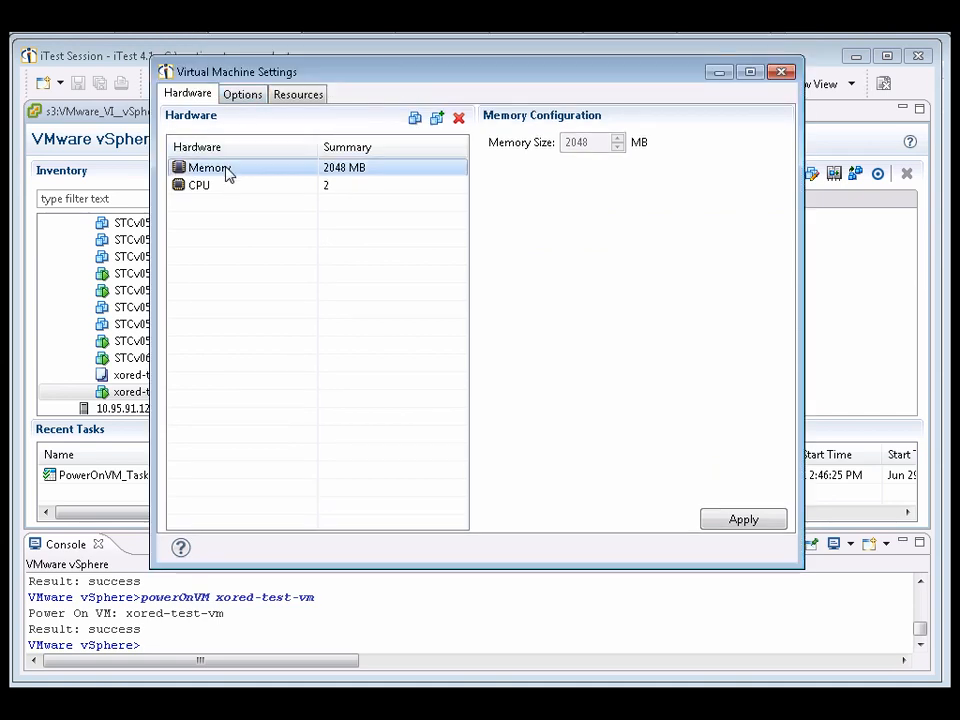
click(224, 186)
click(330, 167)
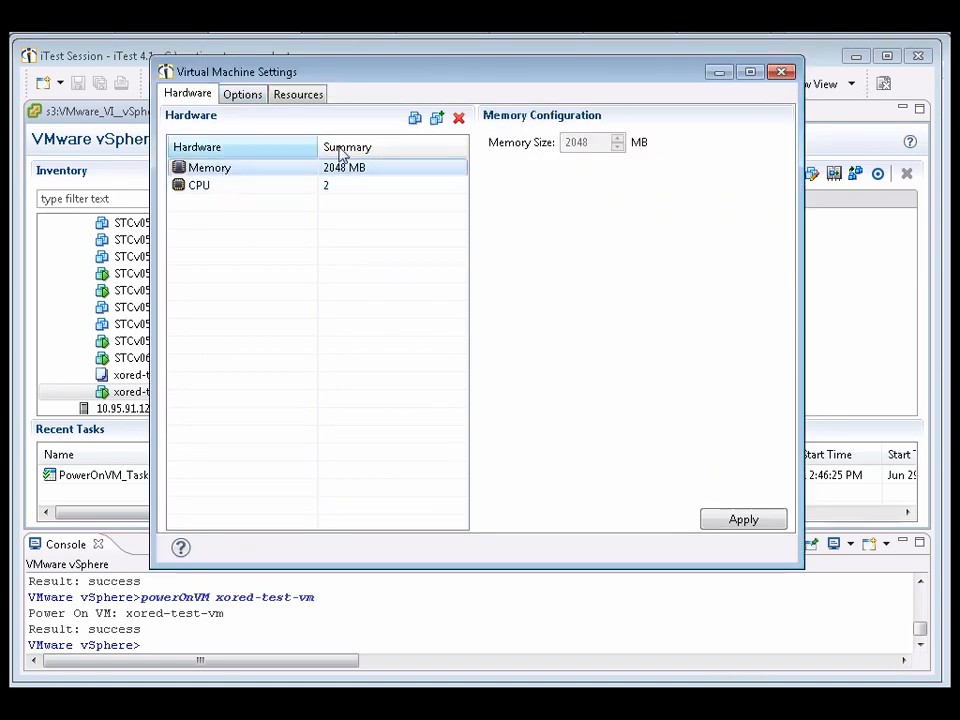
Walk through adding hardware to the virtual machine with the Network Interface Card and Hard Disk device types, and cancel the wizard
click(436, 119)
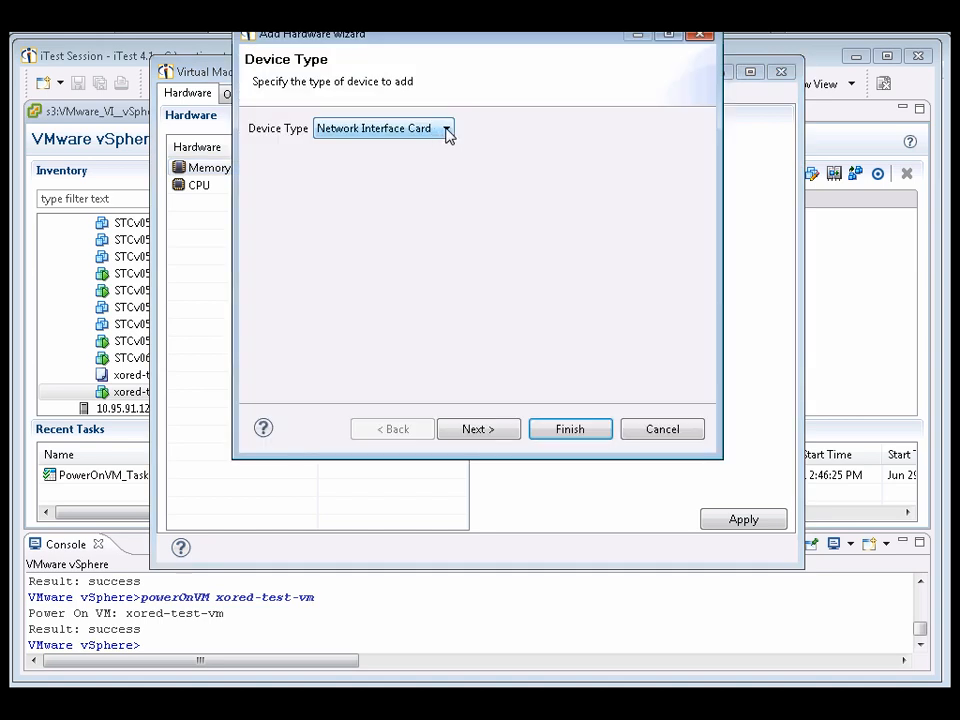
click(446, 130)
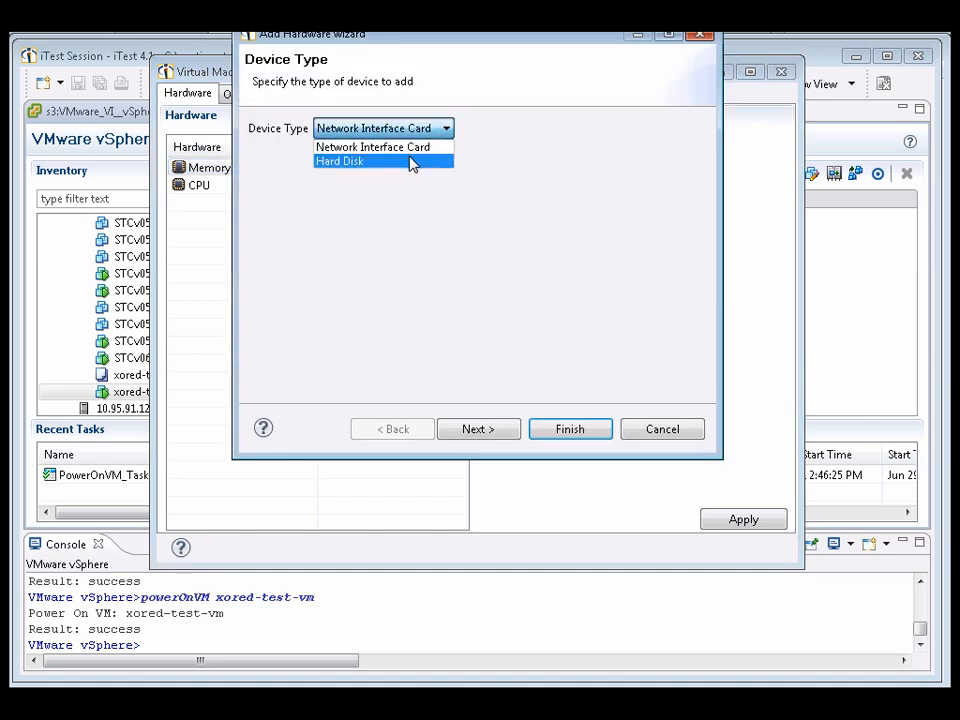
click(414, 150)
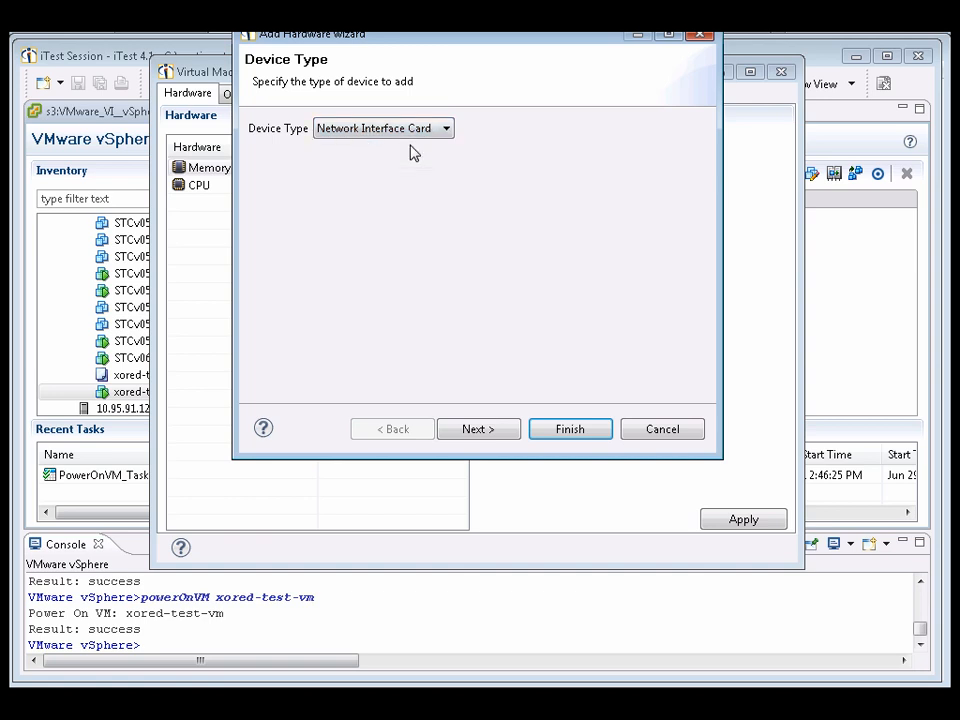
click(508, 428)
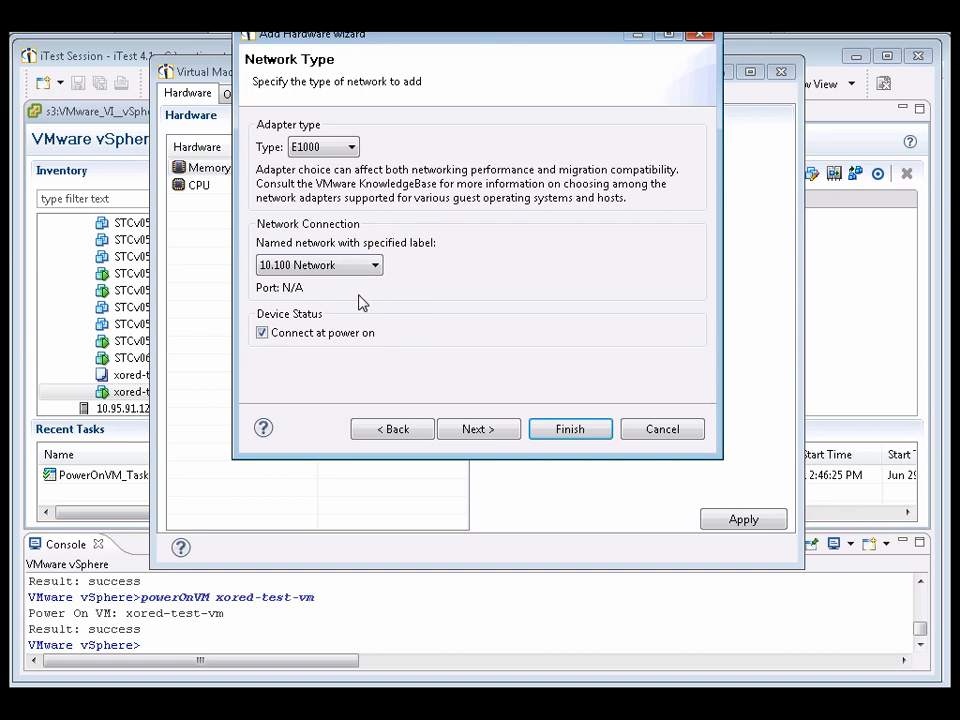
click(392, 429)
click(400, 129)
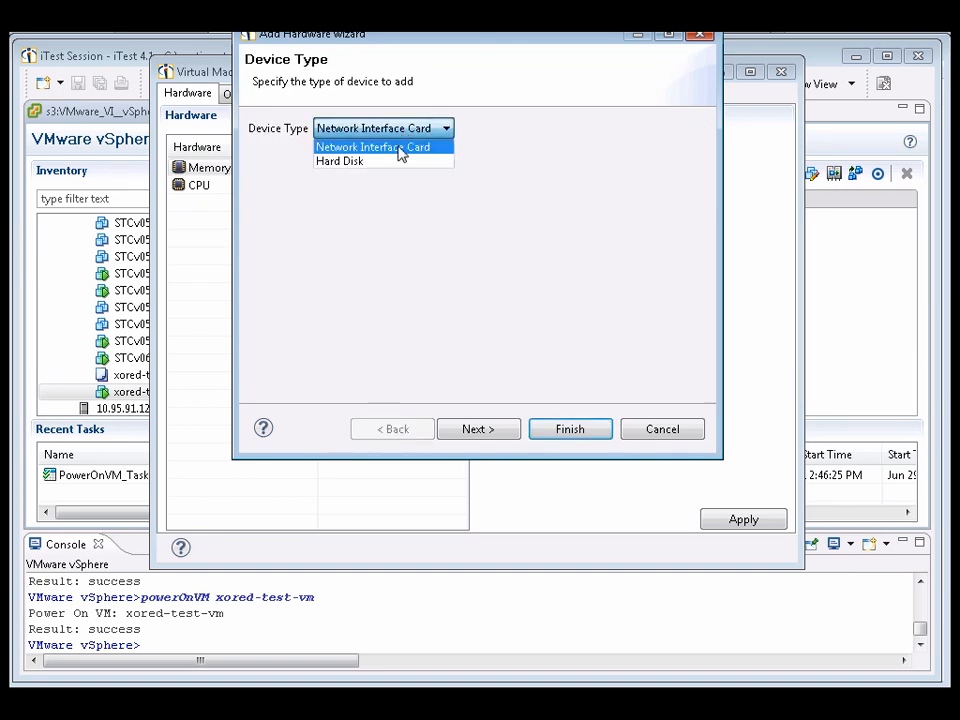
click(390, 162)
click(498, 429)
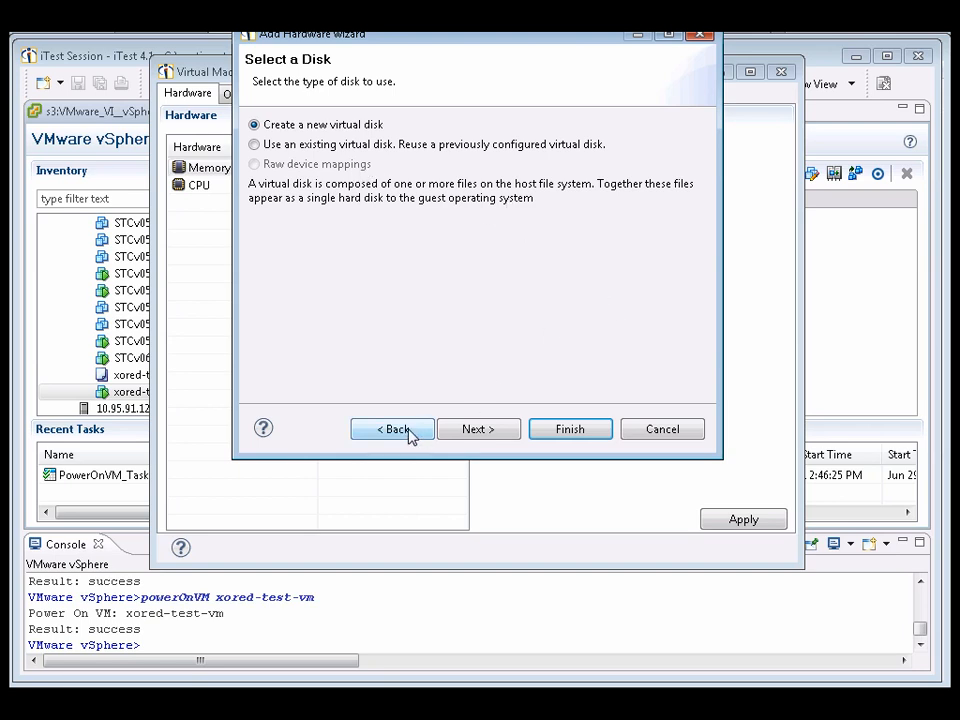
click(661, 430)
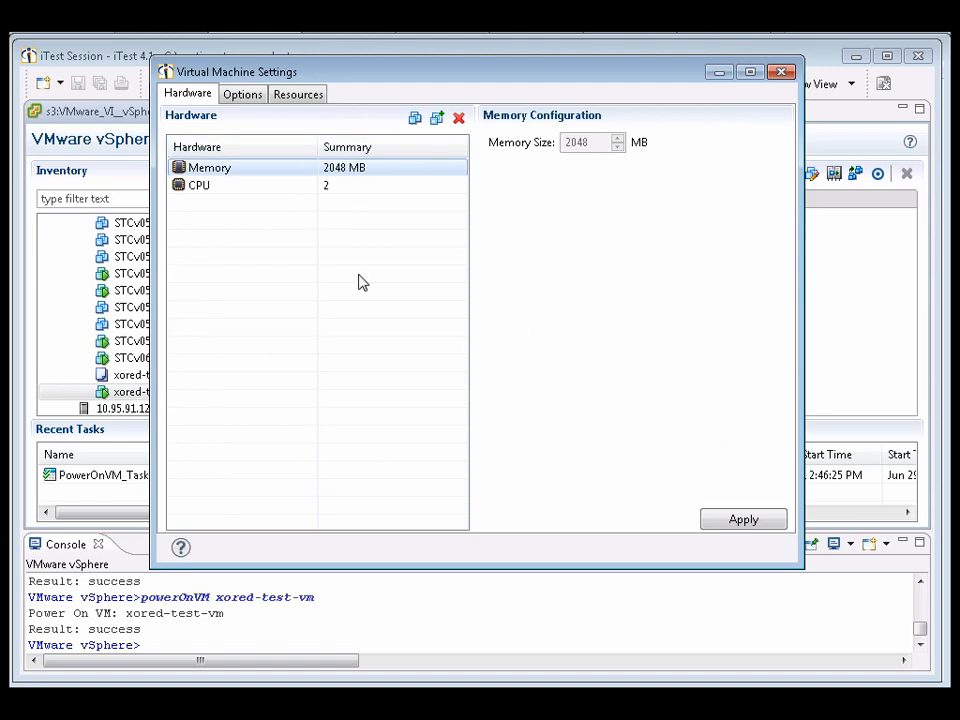
Review the Options and Resources settings of xored-test-vm, return to its hardware list and close the settings
click(253, 95)
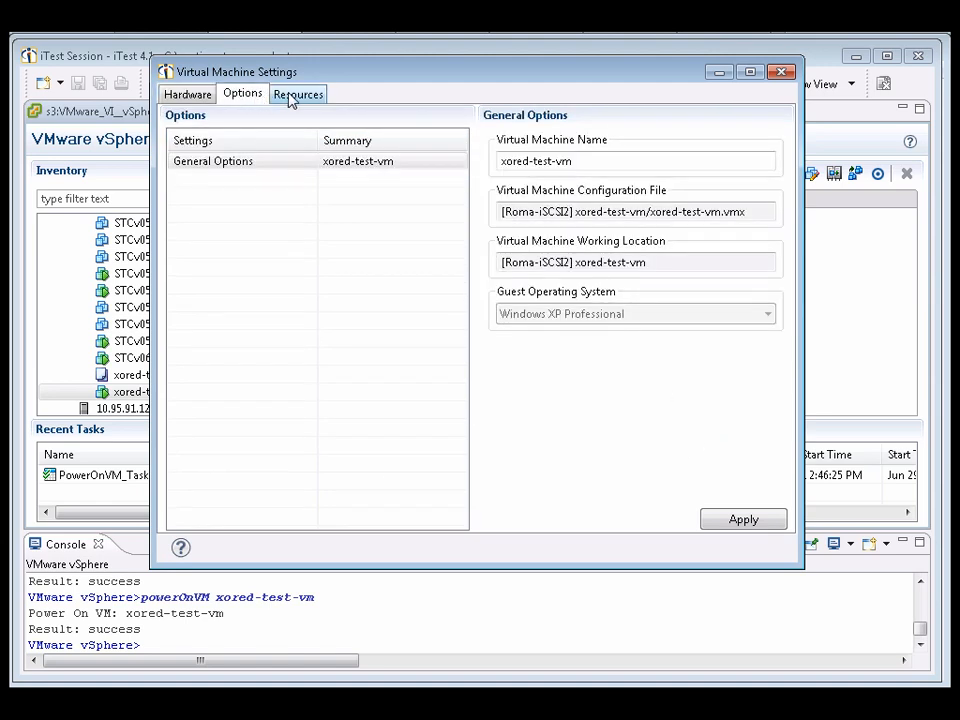
click(292, 98)
click(201, 98)
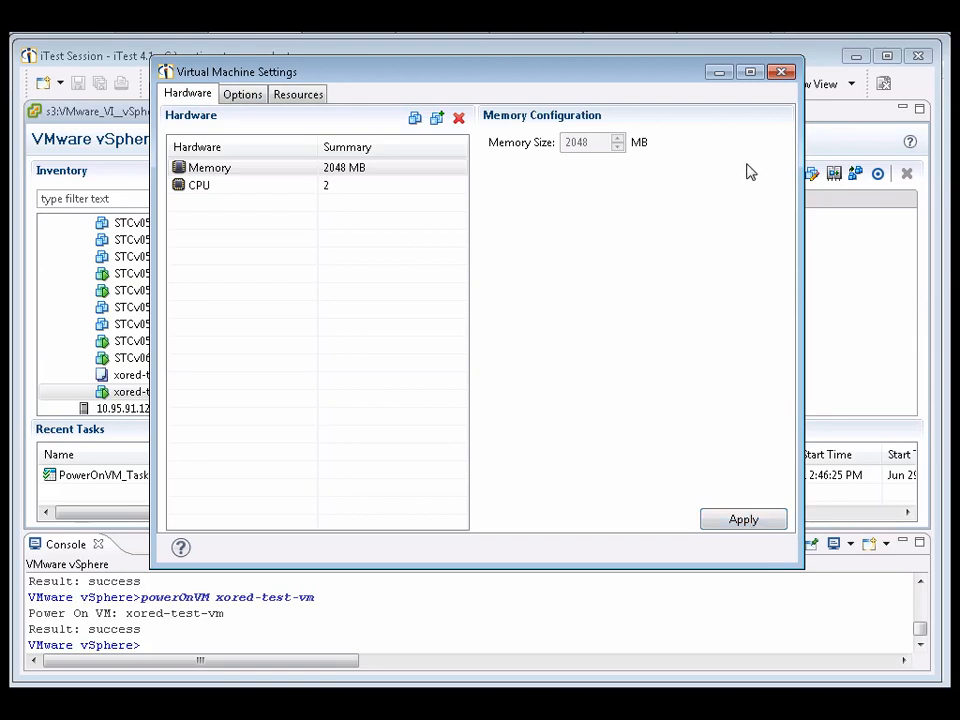
click(785, 73)
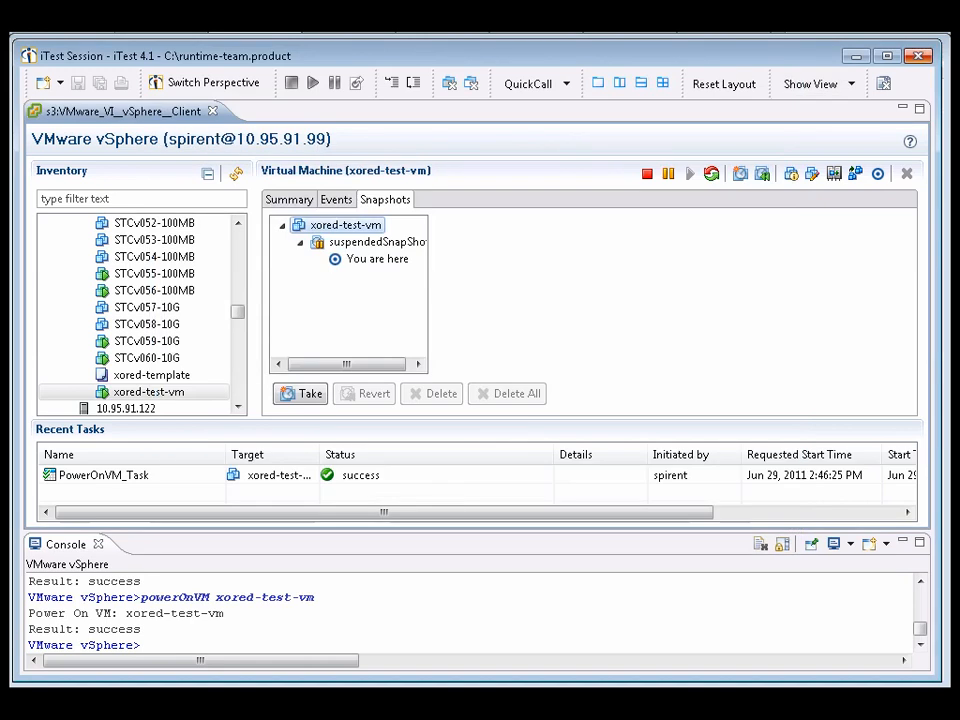
View the destination hosts offered for migrating xored-test-vm and cancel the migration
click(834, 175)
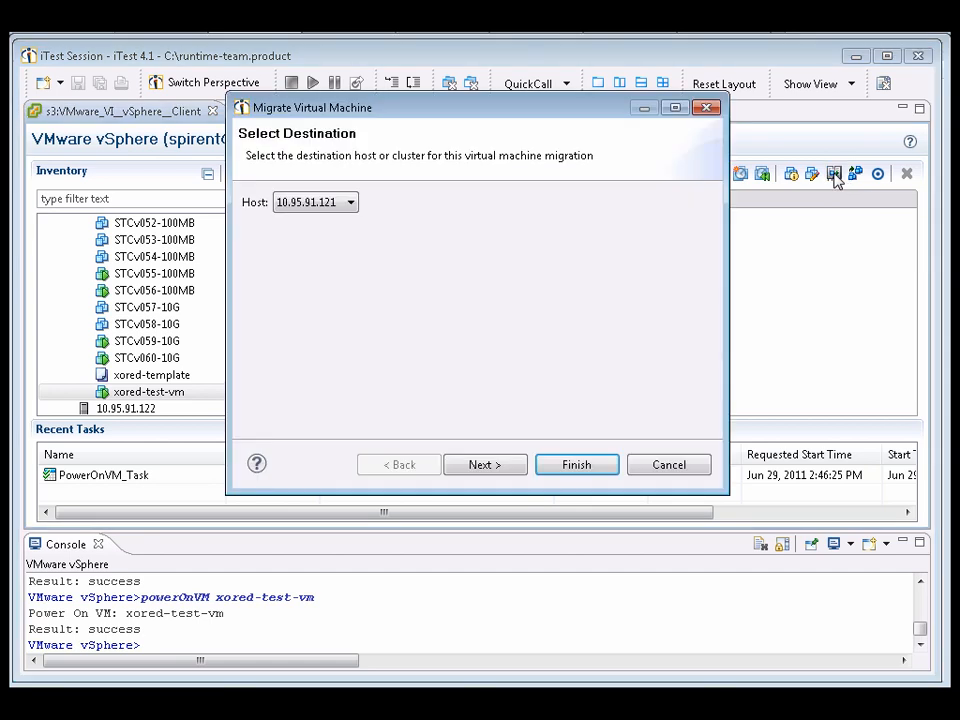
click(349, 205)
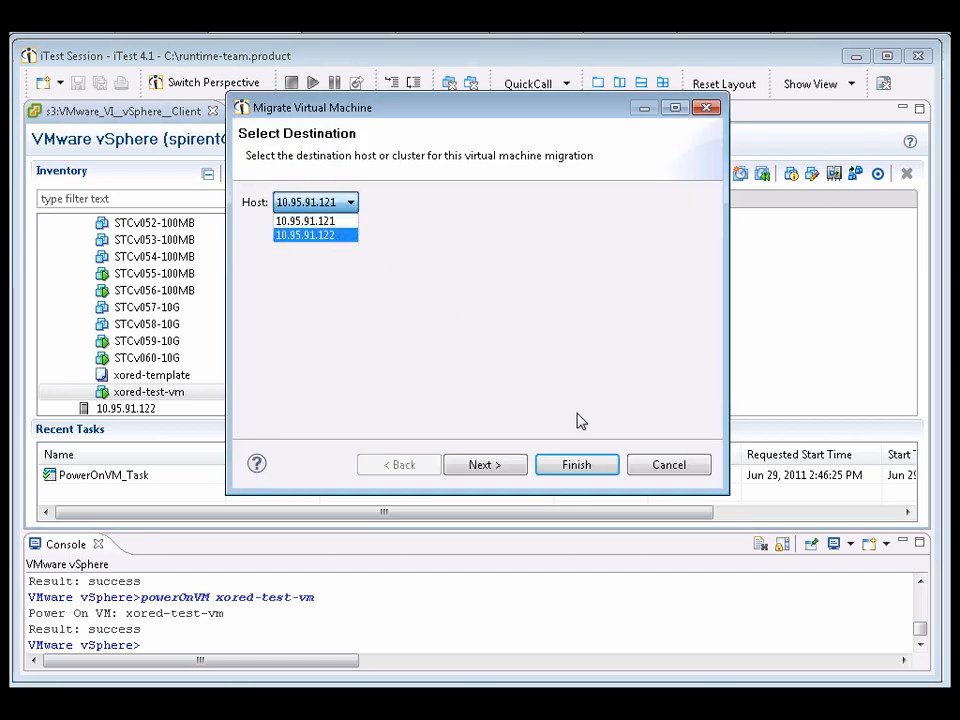
click(671, 474)
click(671, 473)
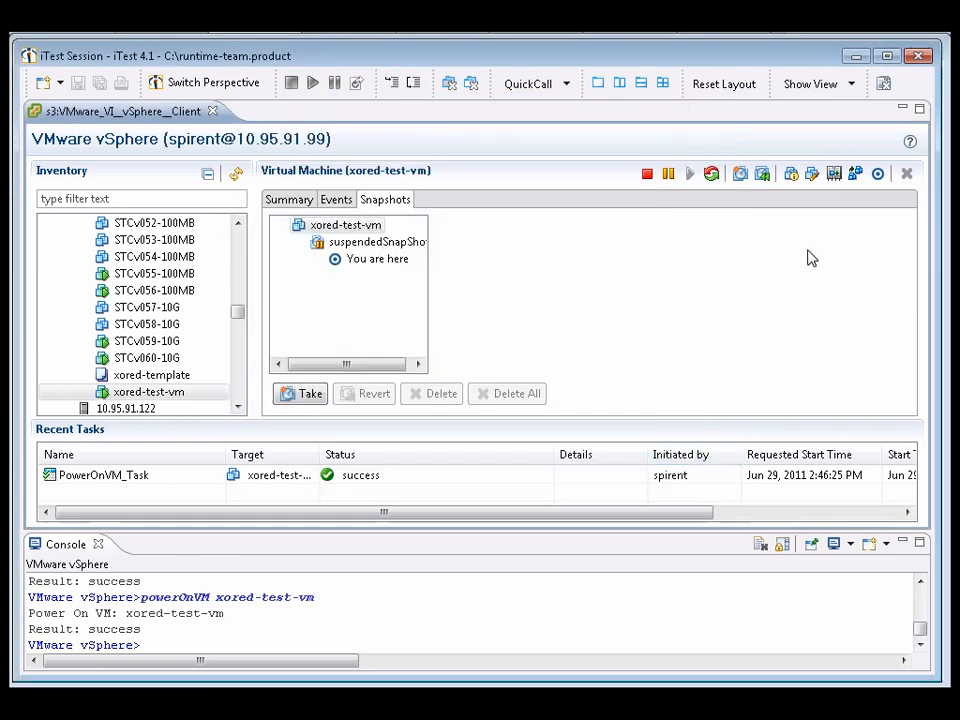
Clone xored-test-vm as NewVMClone on host 10.95.91.121, storing it in the Roma-iSCSI2 datastore
click(864, 175)
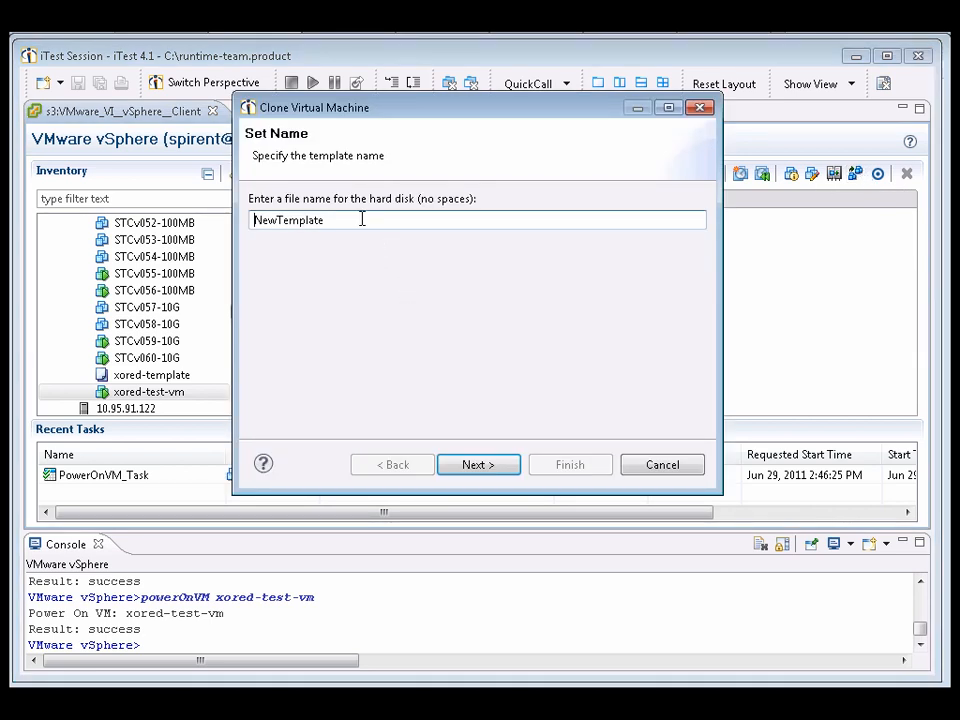
drag(349, 219, 281, 222)
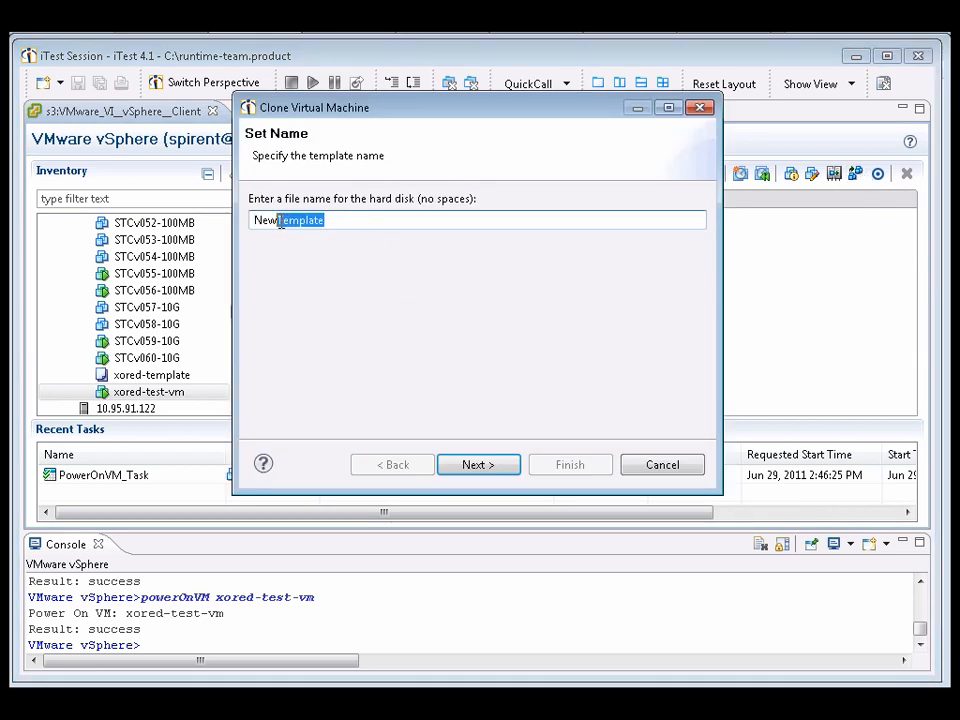
text(VM)
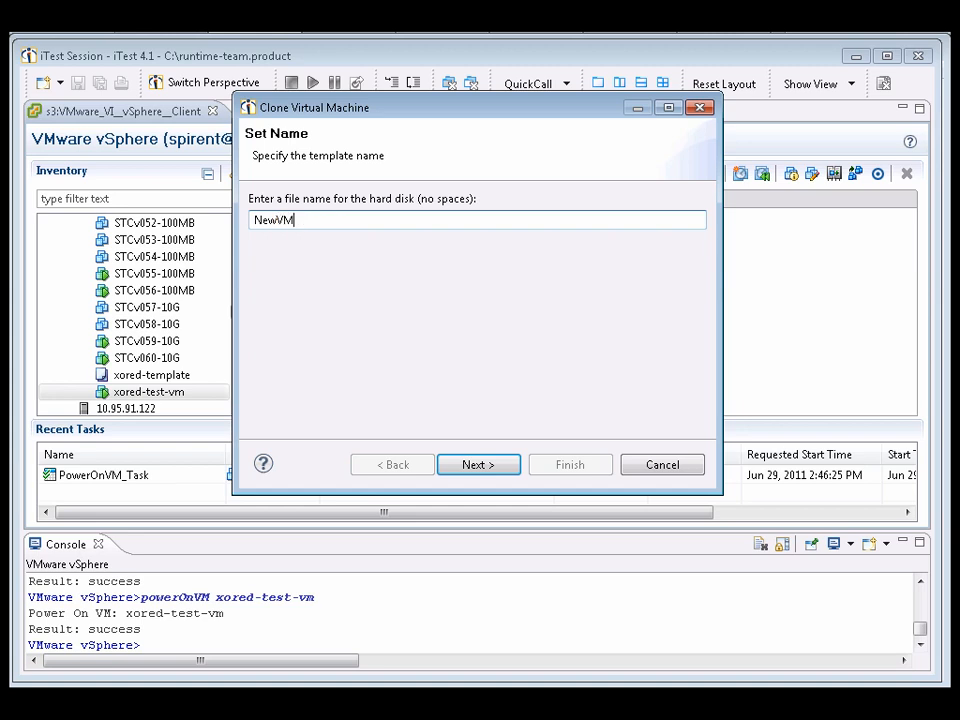
text(Clone)
click(493, 455)
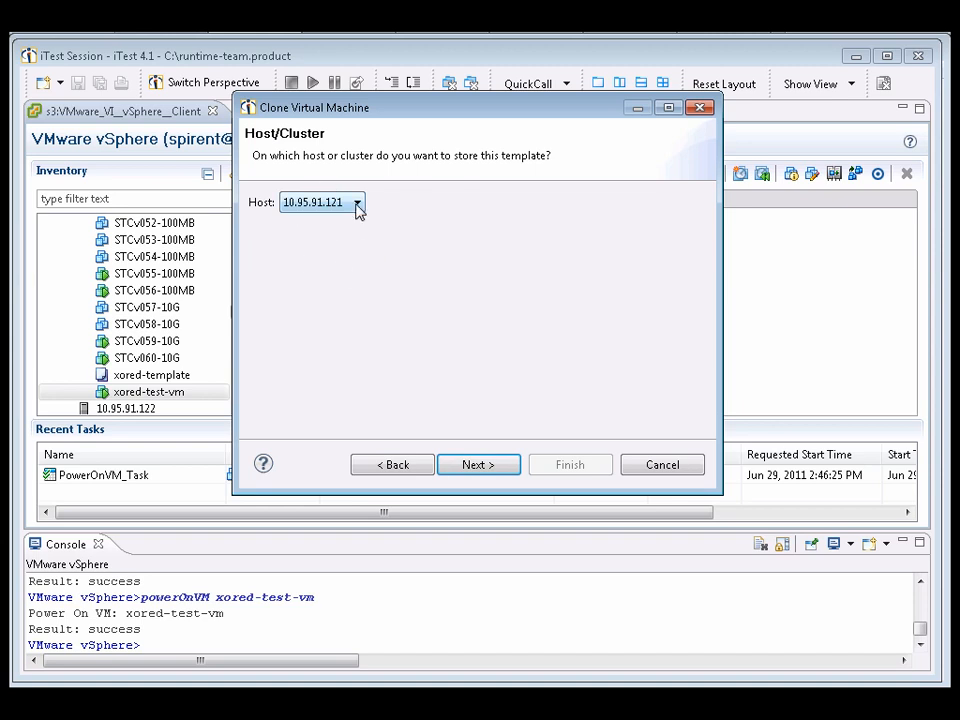
click(488, 466)
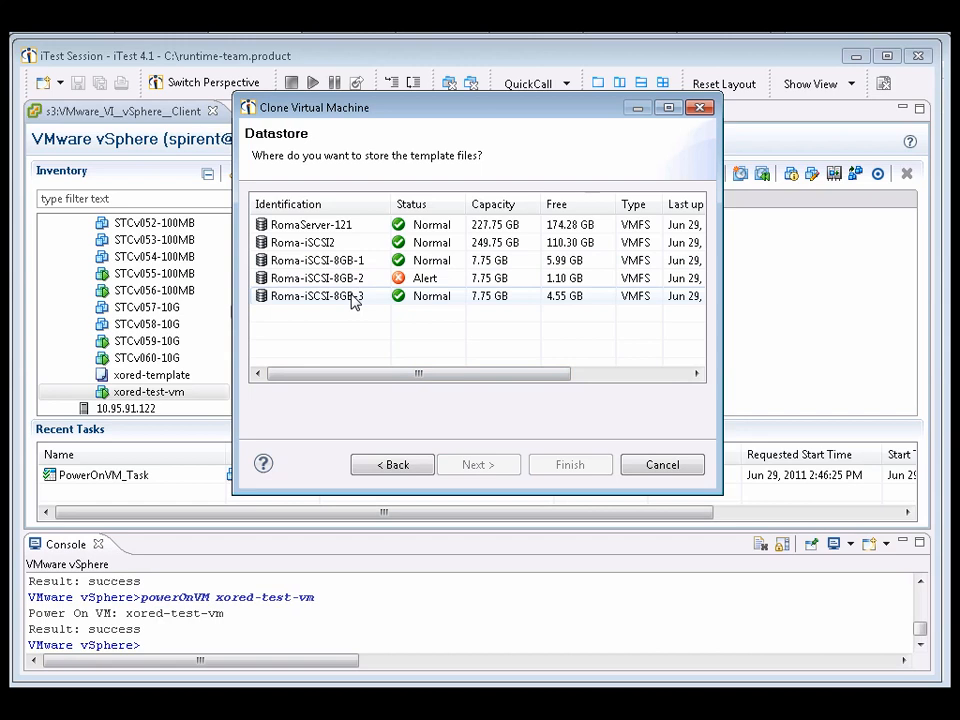
click(335, 243)
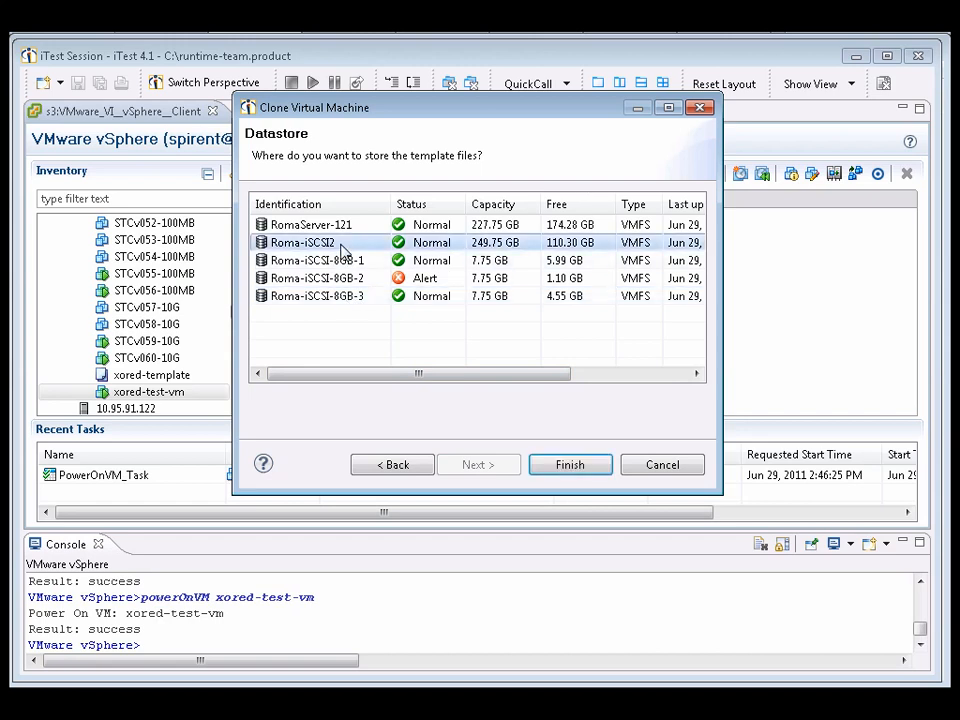
click(566, 466)
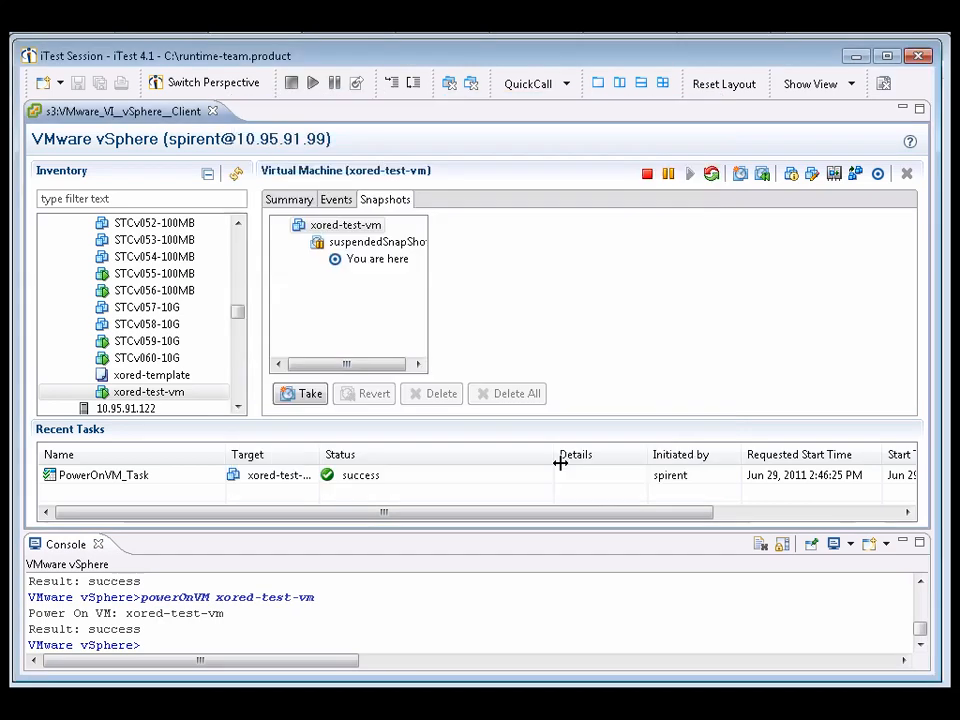
Refresh the recent tasks repeatedly to follow the progress of the clone task
right_click(402, 482)
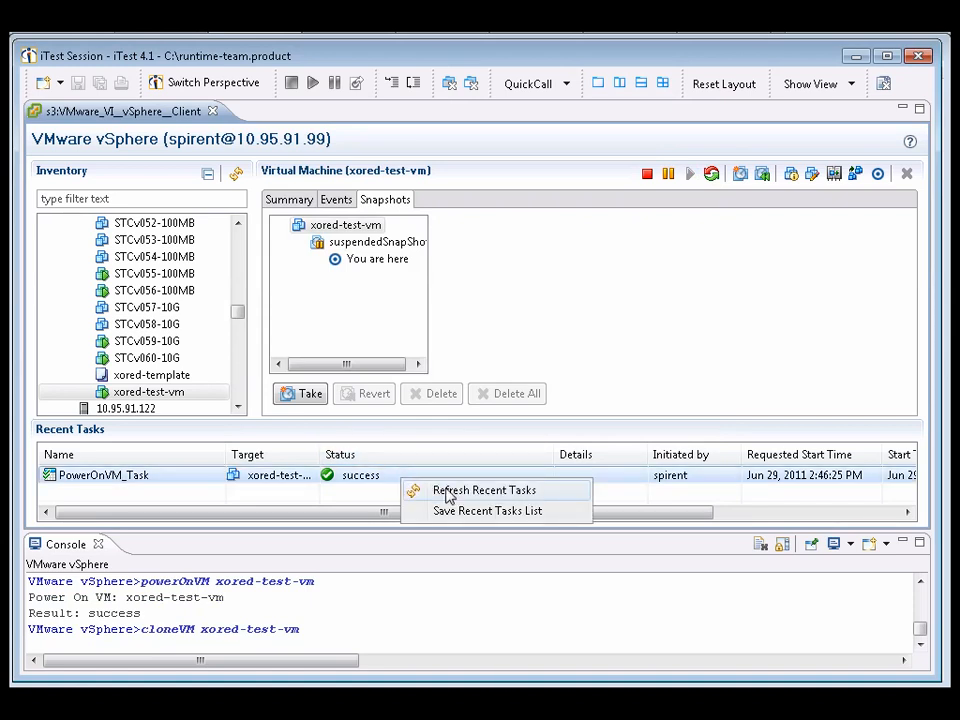
click(446, 492)
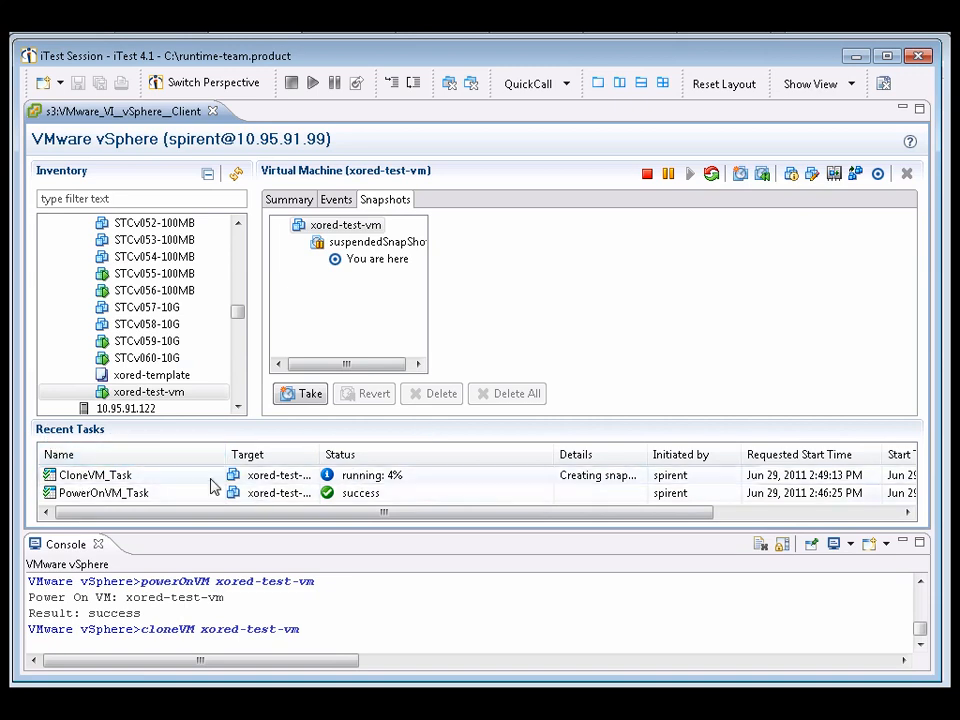
right_click(379, 476)
click(439, 487)
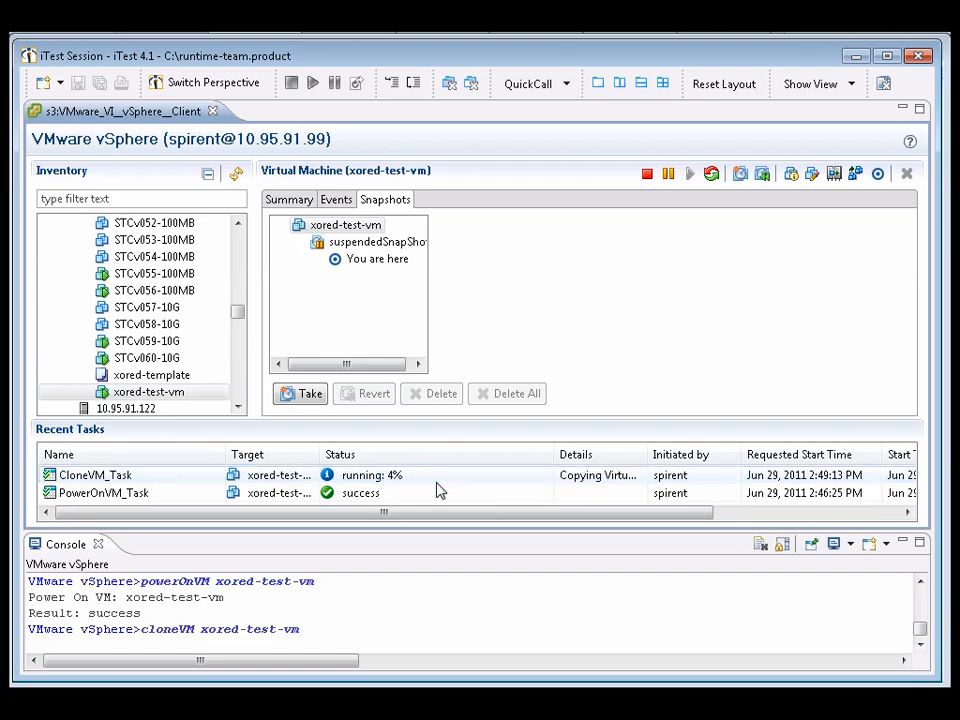
right_click(427, 490)
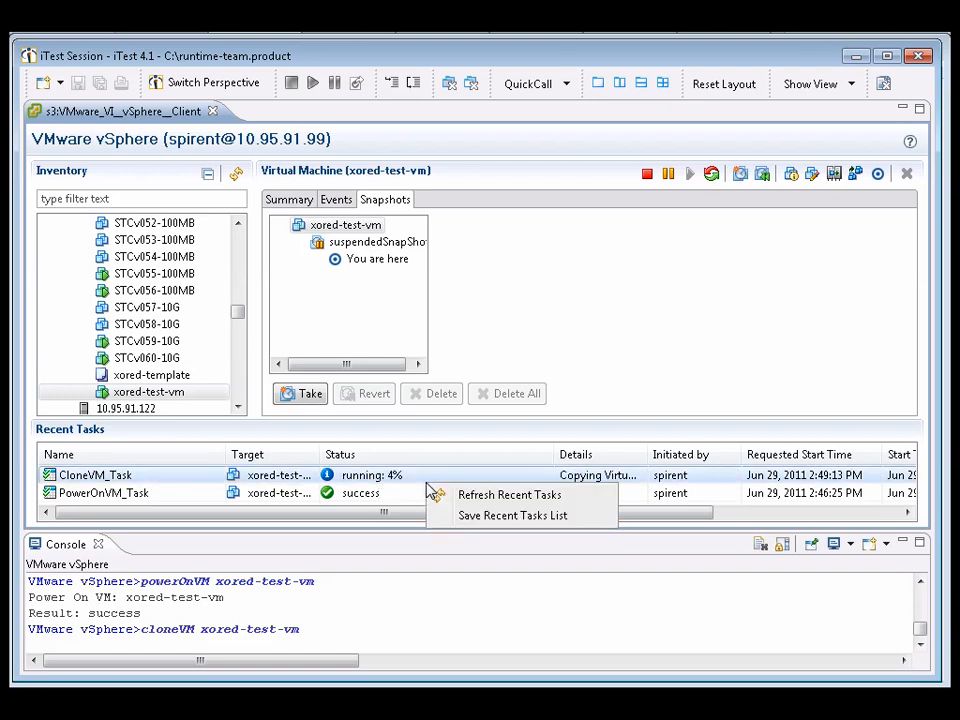
click(478, 496)
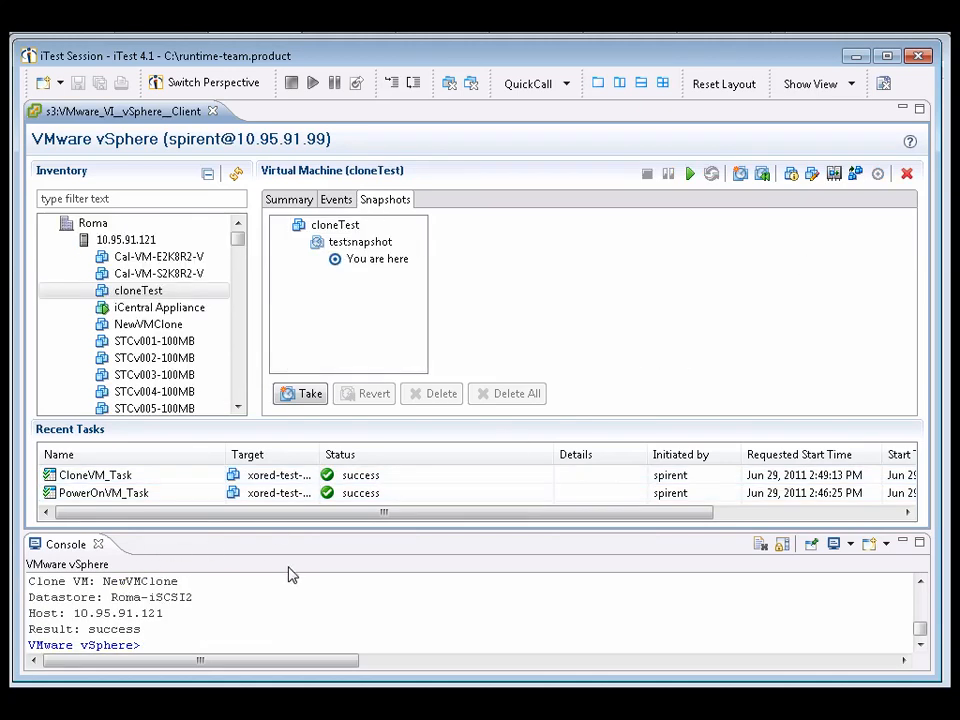
Show the summary of NewVMClone and delete that virtual machine
click(150, 325)
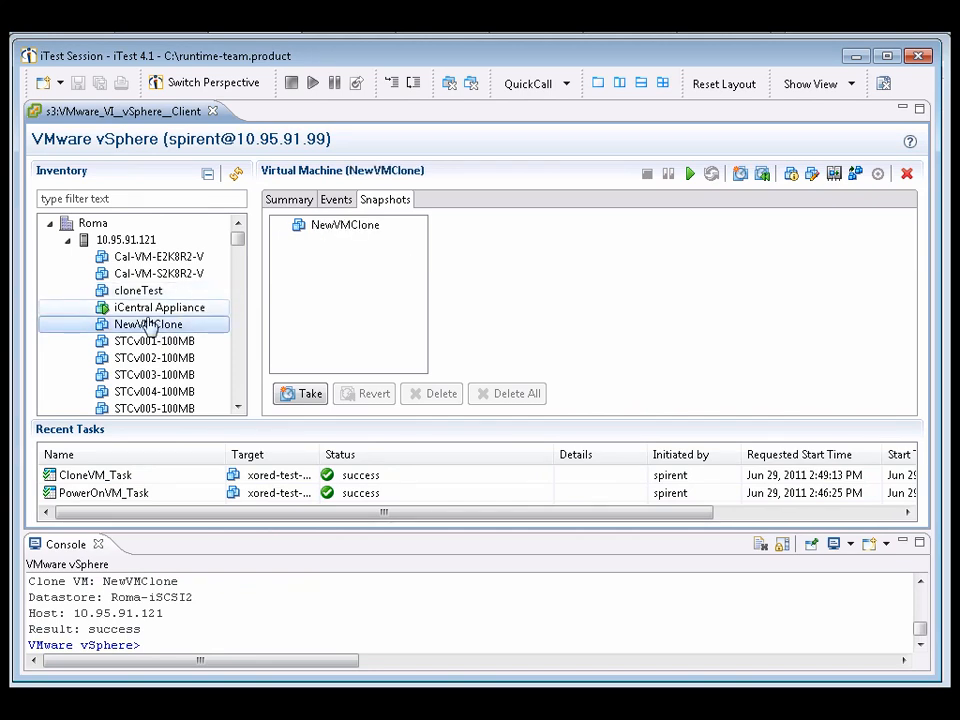
click(292, 201)
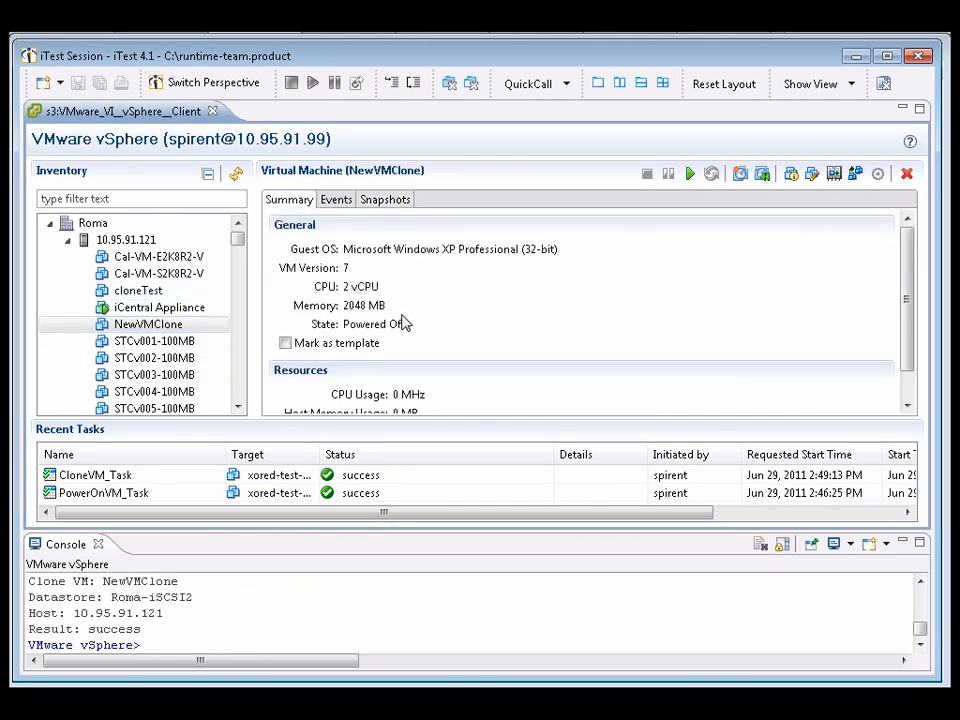
click(908, 177)
click(572, 380)
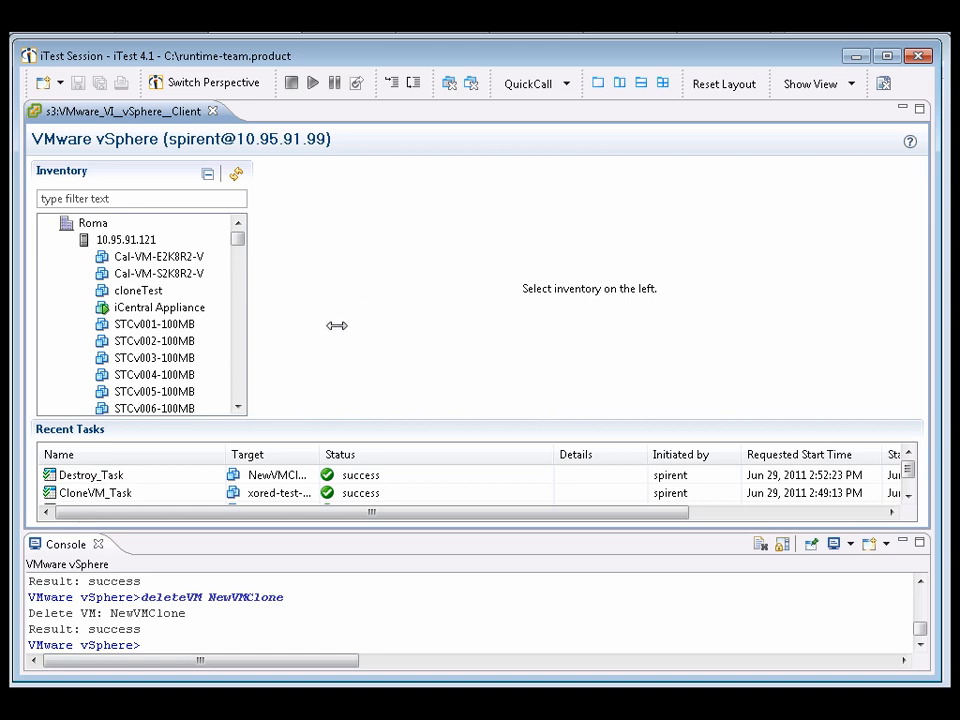
Show the summary of cloneTest and review its available actions, opening the rename dialog and cancelling it
click(150, 307)
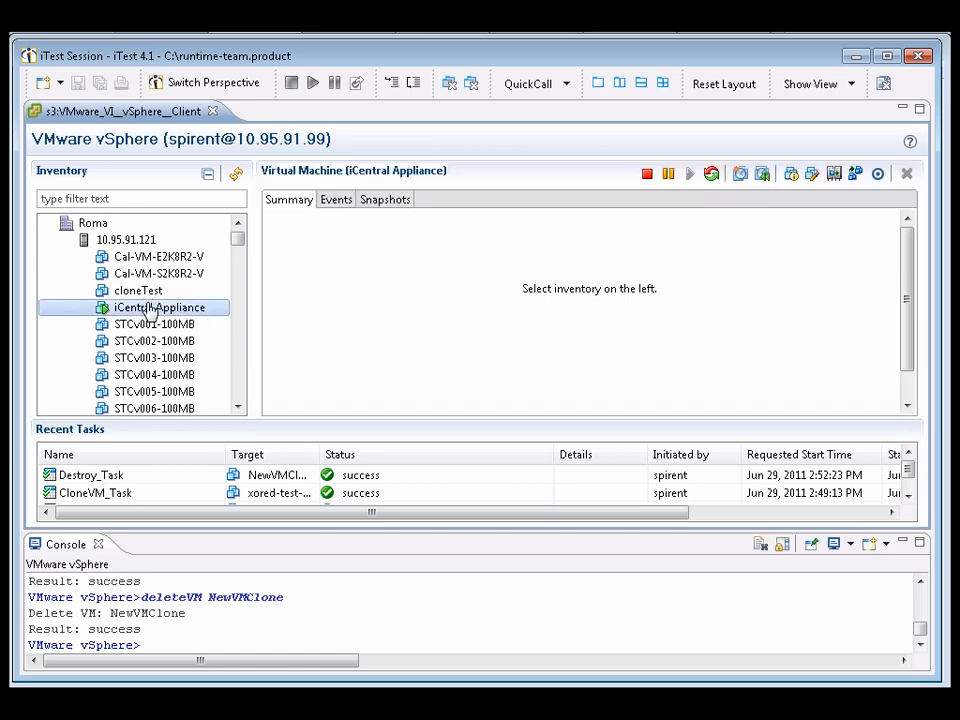
click(136, 291)
right_click(137, 299)
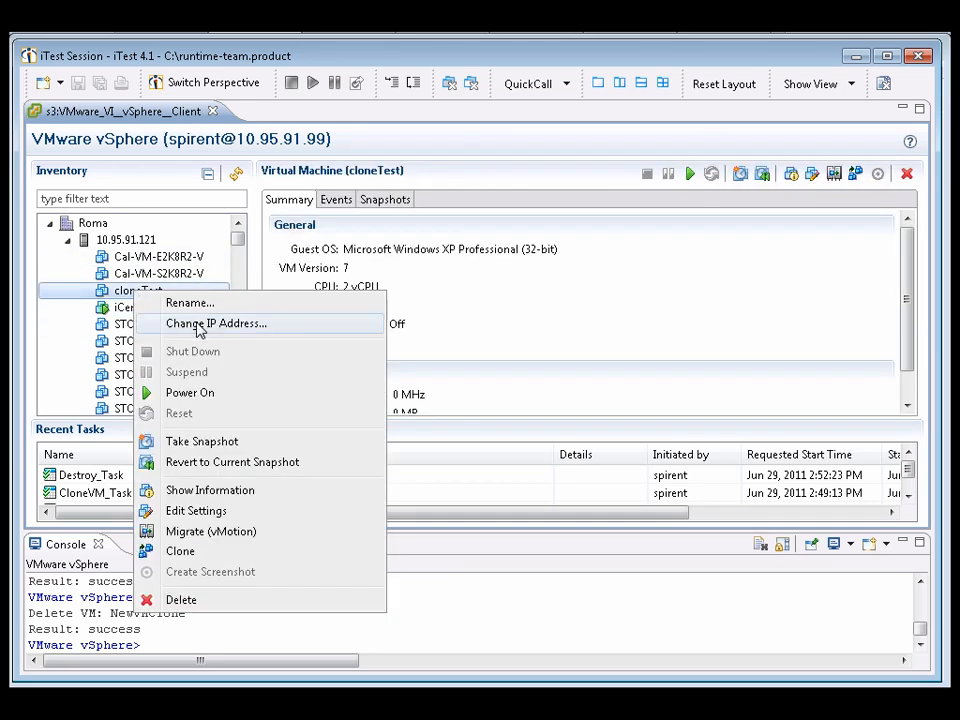
click(212, 314)
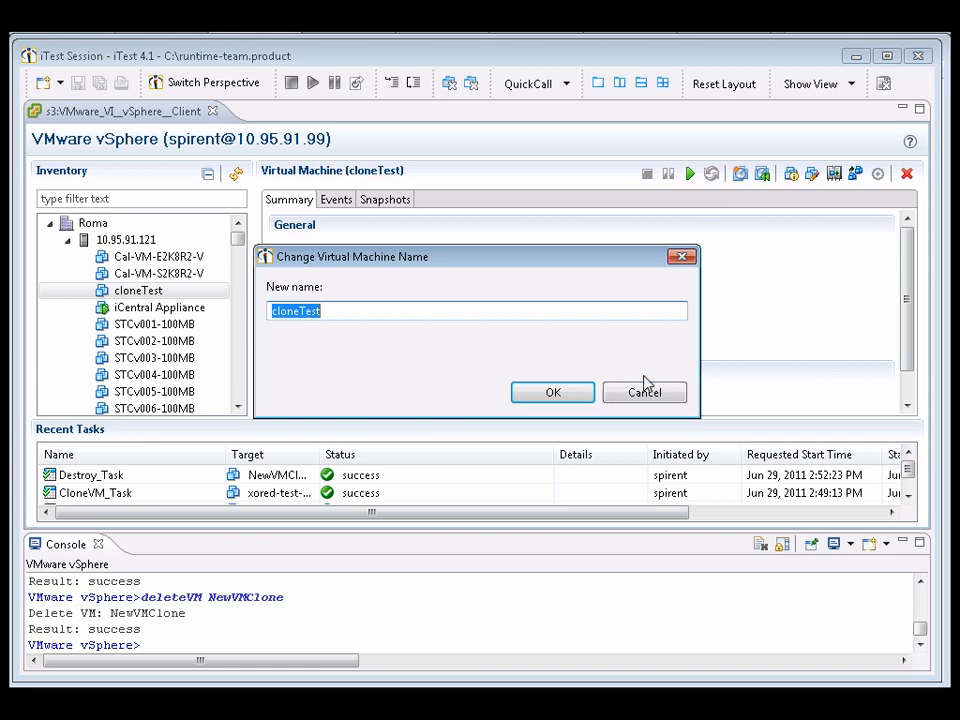
click(660, 392)
right_click(137, 293)
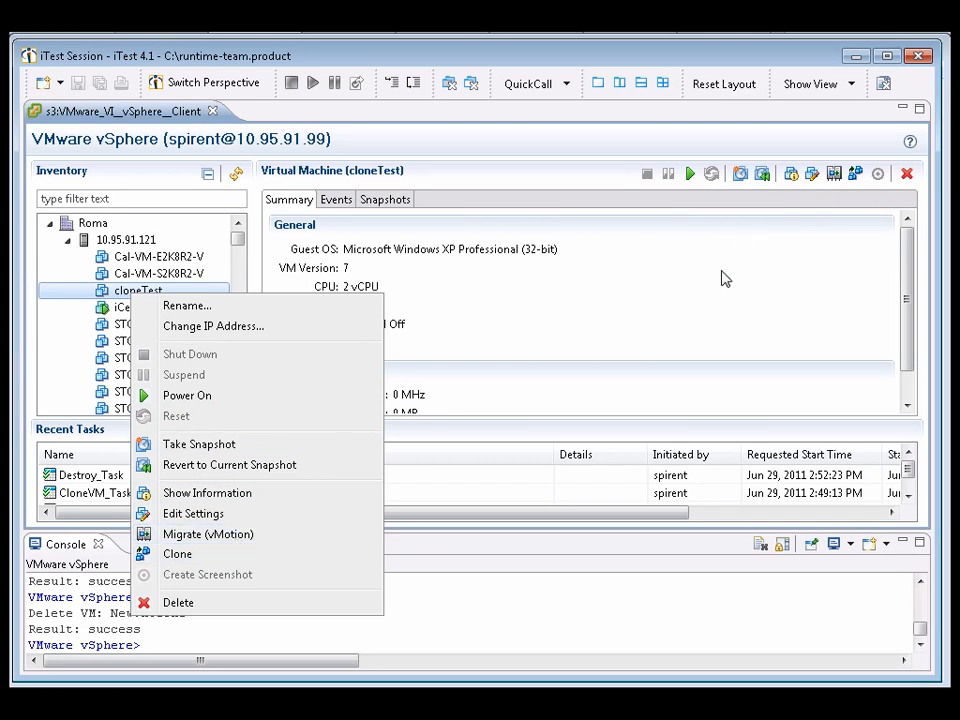
click(540, 333)
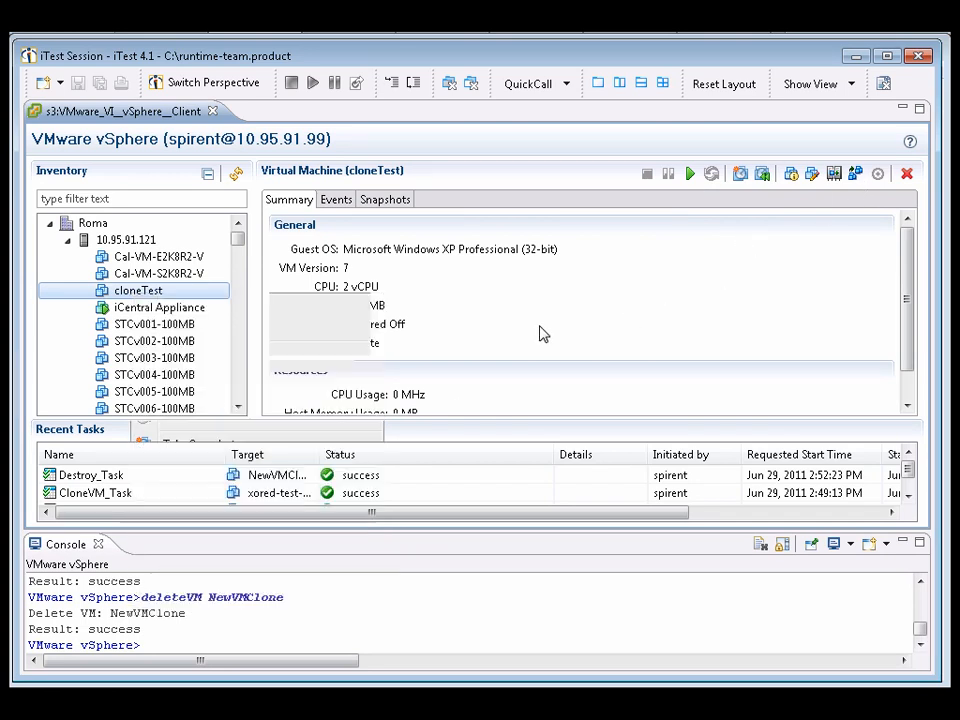